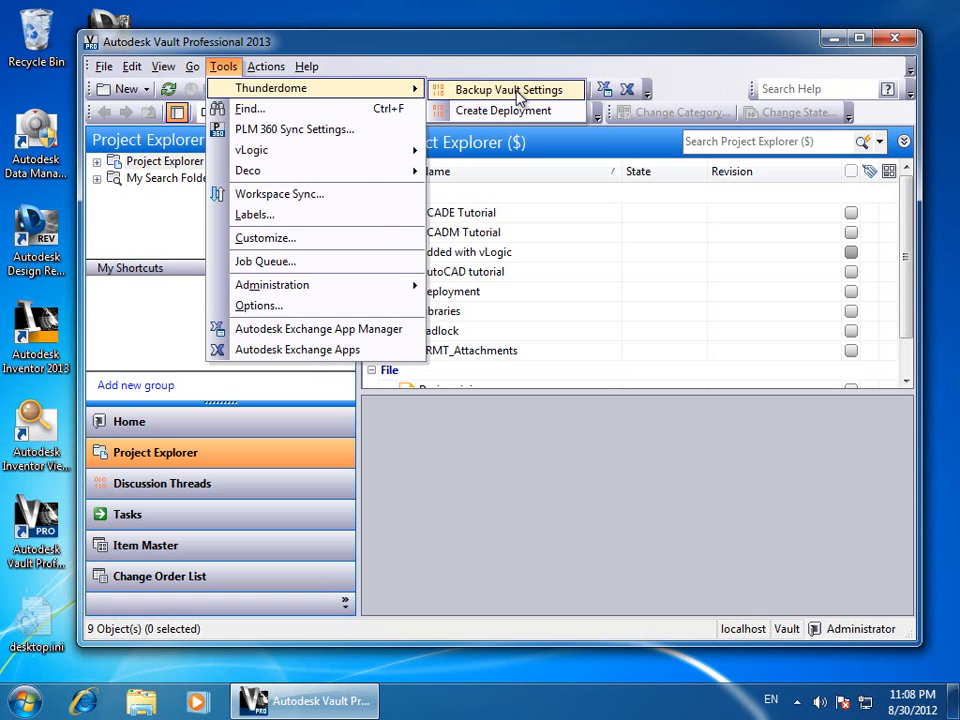
Back up the Vault settings to C:\Backups as VaultSettingsBackup-2012-8-30.zip, then open Windows Explorer
left_click(517, 96)
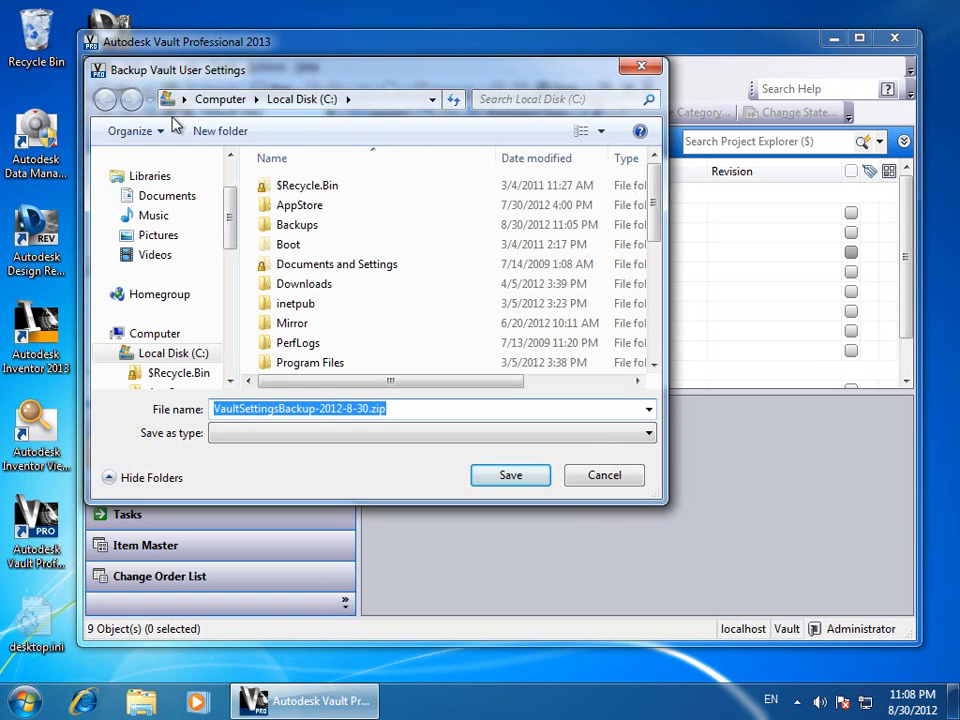
left_click_drag(234, 78, 206, 93)
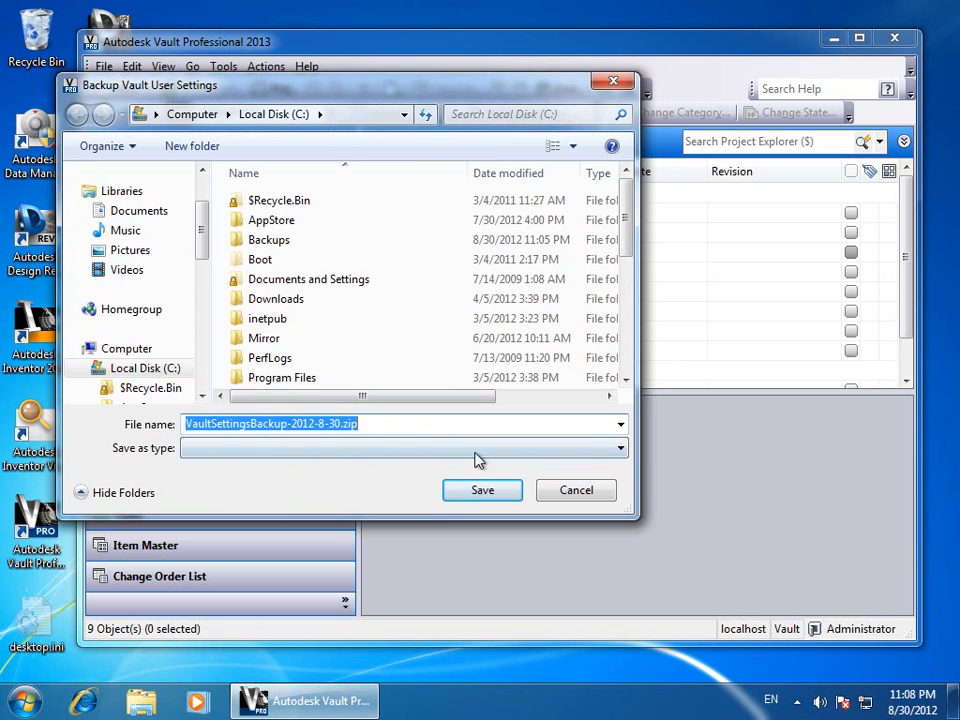
left_click(384, 422)
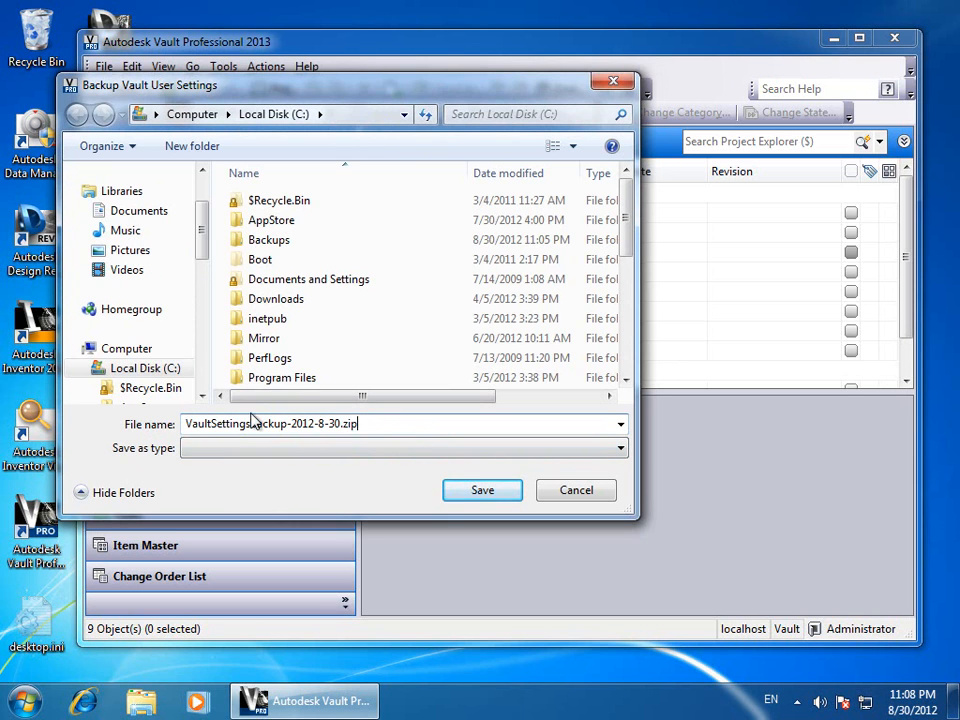
left_click(272, 245)
double_click(261, 246)
left_click(483, 490)
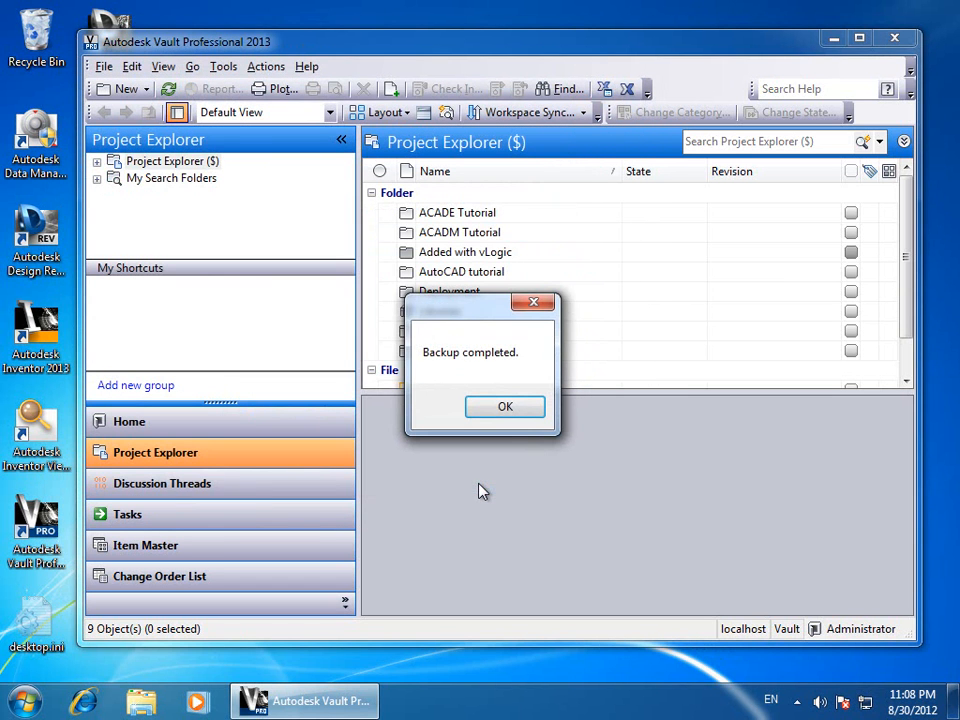
left_click(499, 406)
left_click(143, 703)
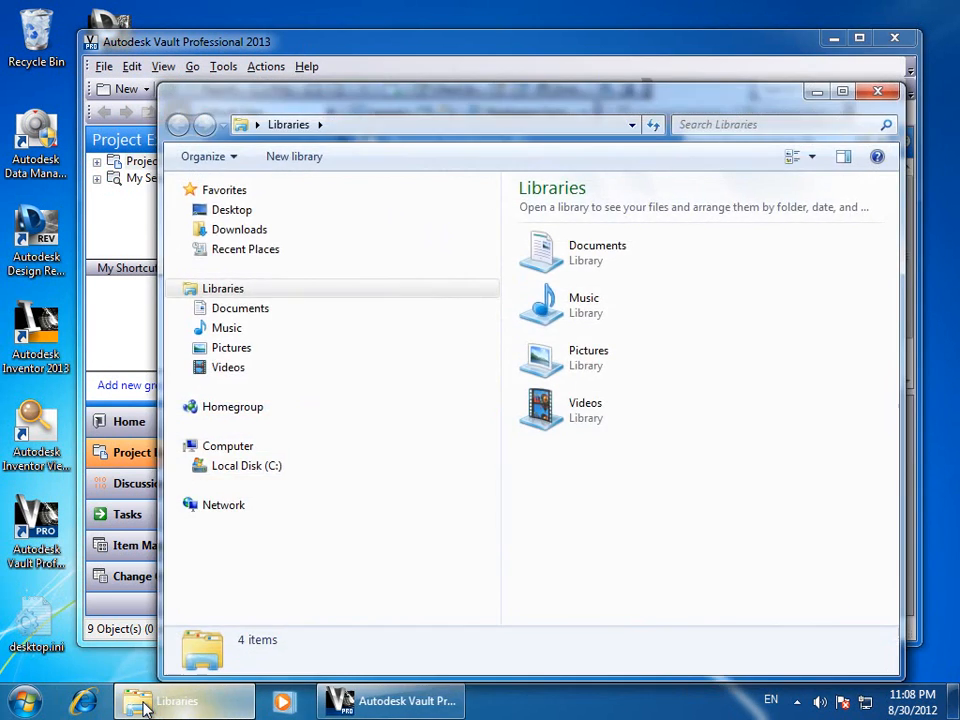
Open C:\Backups and look inside the backup zip's VaultCommon folder
left_click(246, 478)
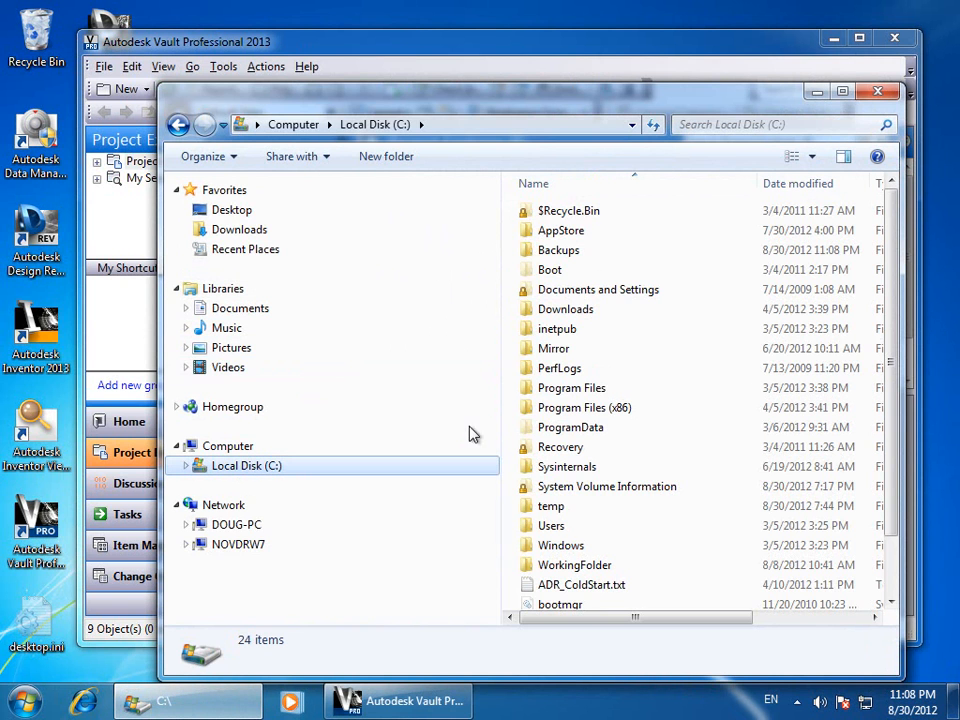
double_click(546, 246)
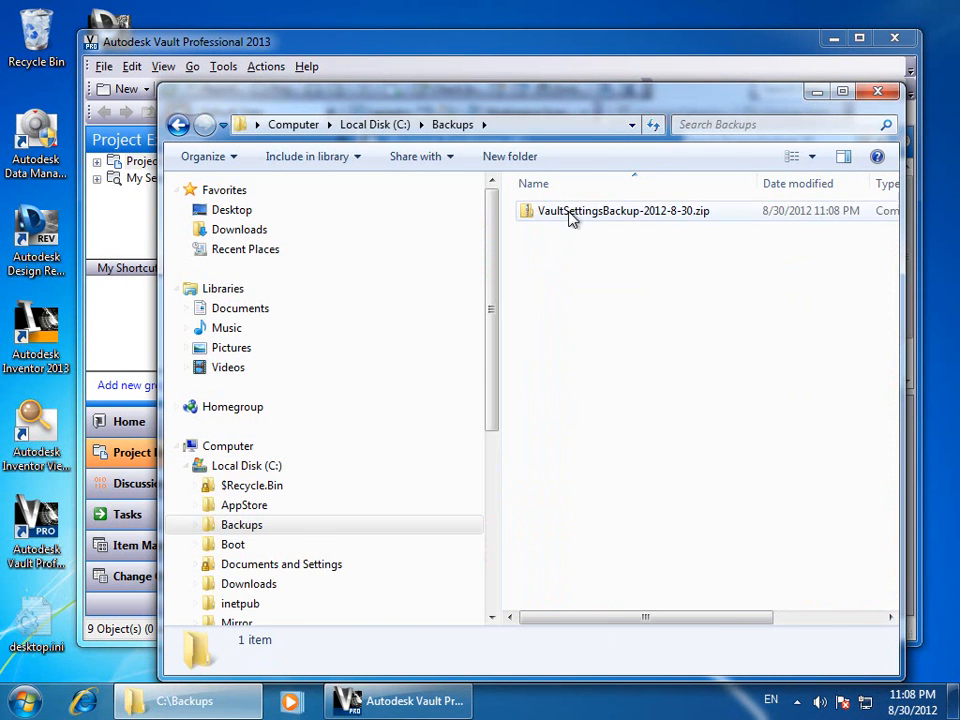
double_click(570, 214)
double_click(596, 238)
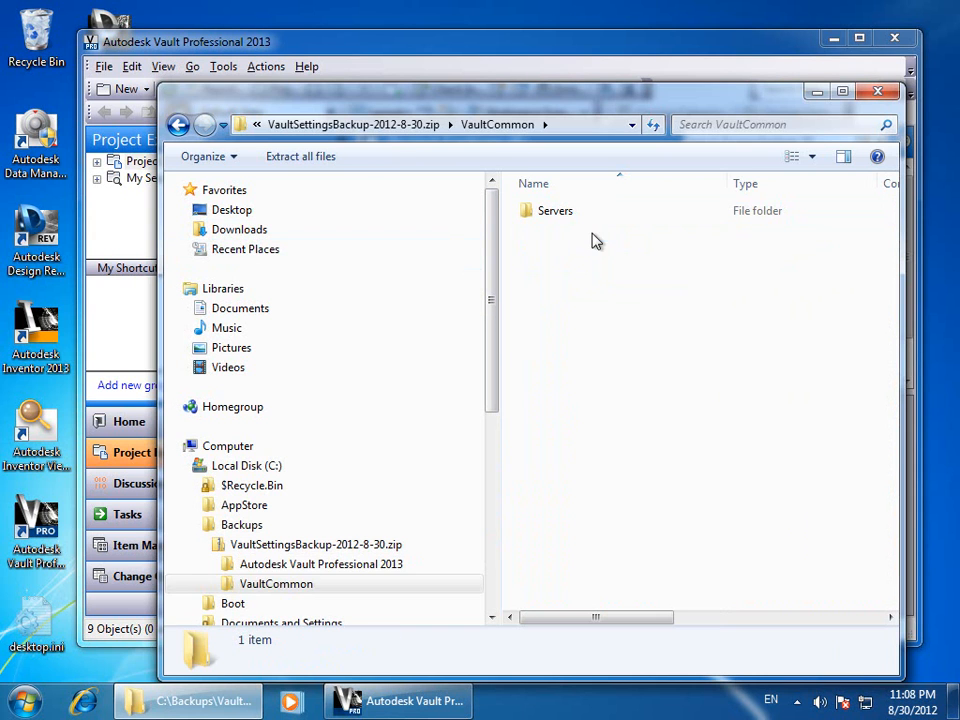
Browse the zip's Autodesk Vault Professional 2013 Objects and Servers (localhost, novdrw7) folders
left_click(213, 565)
left_click(258, 587)
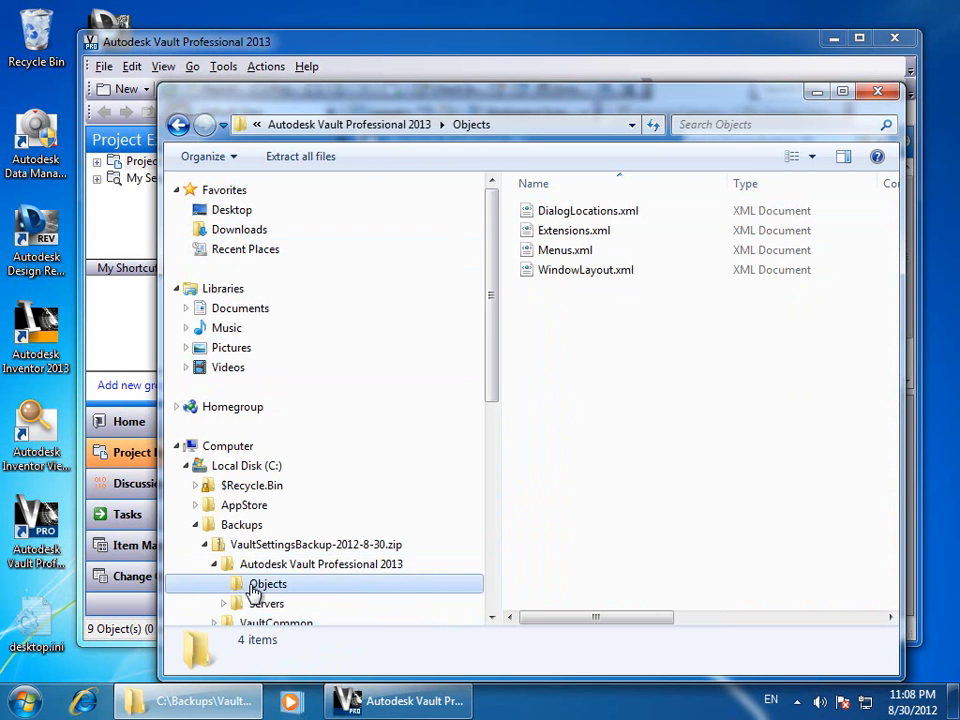
scroll(257, 594, "down", 3)
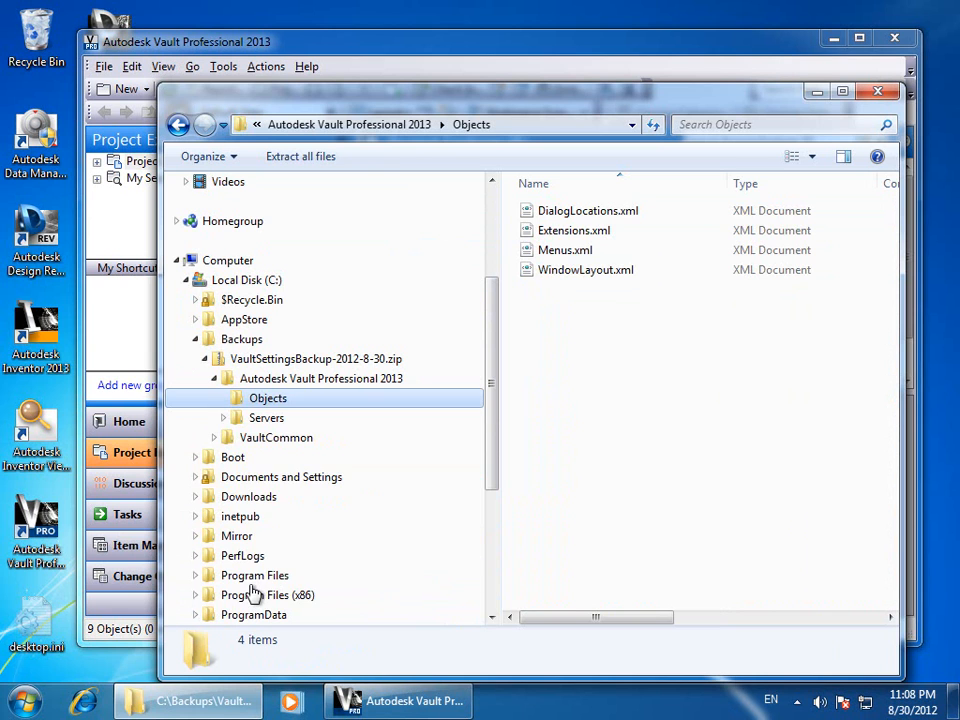
left_click(224, 419)
left_click(278, 440)
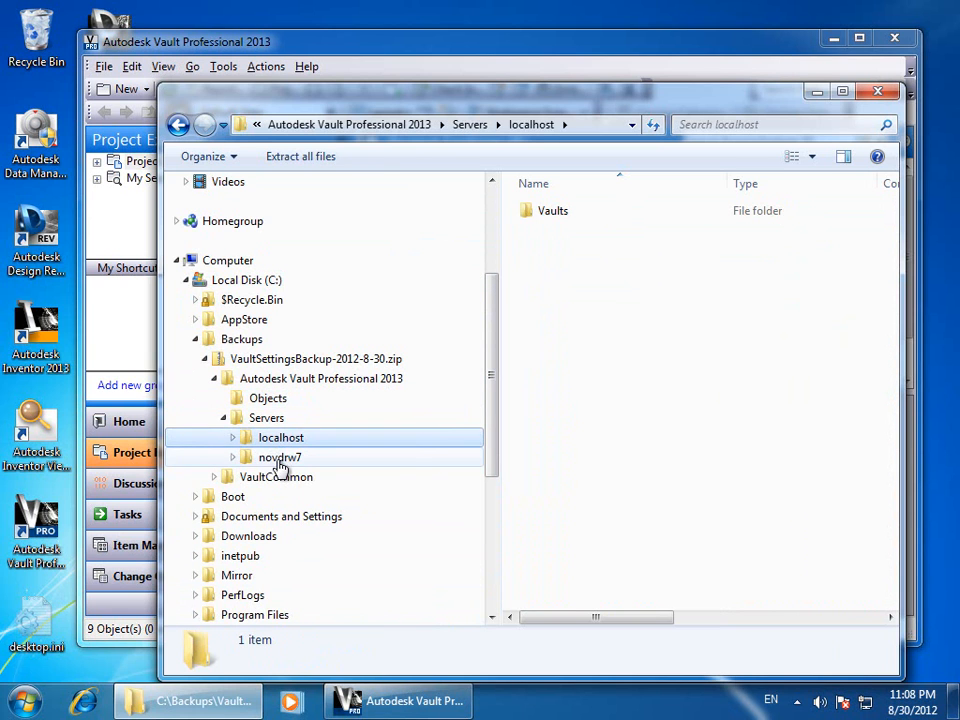
left_click(279, 456)
Check VaultCommon's Servers folder, return to Backups and bring Vault forward
left_click(214, 477)
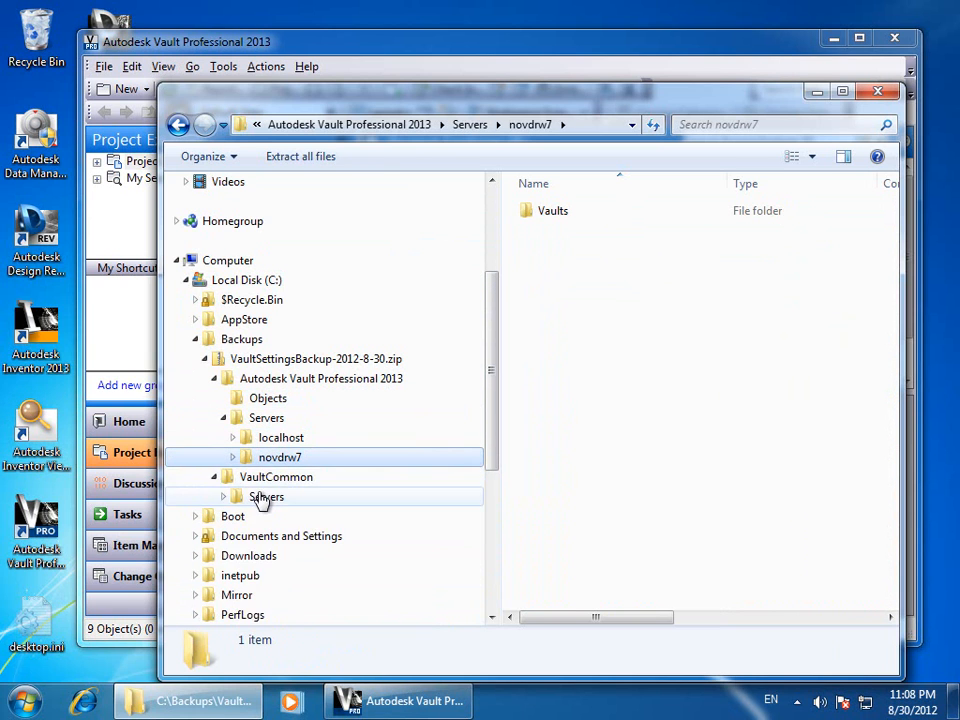
left_click(264, 499)
left_click(241, 340)
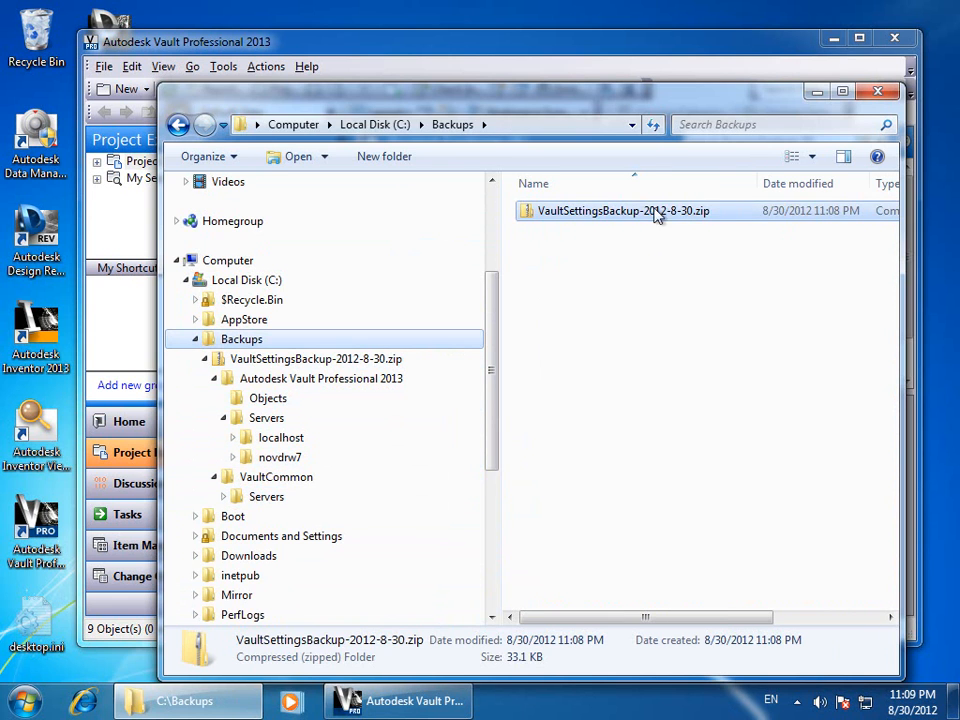
left_click(390, 66)
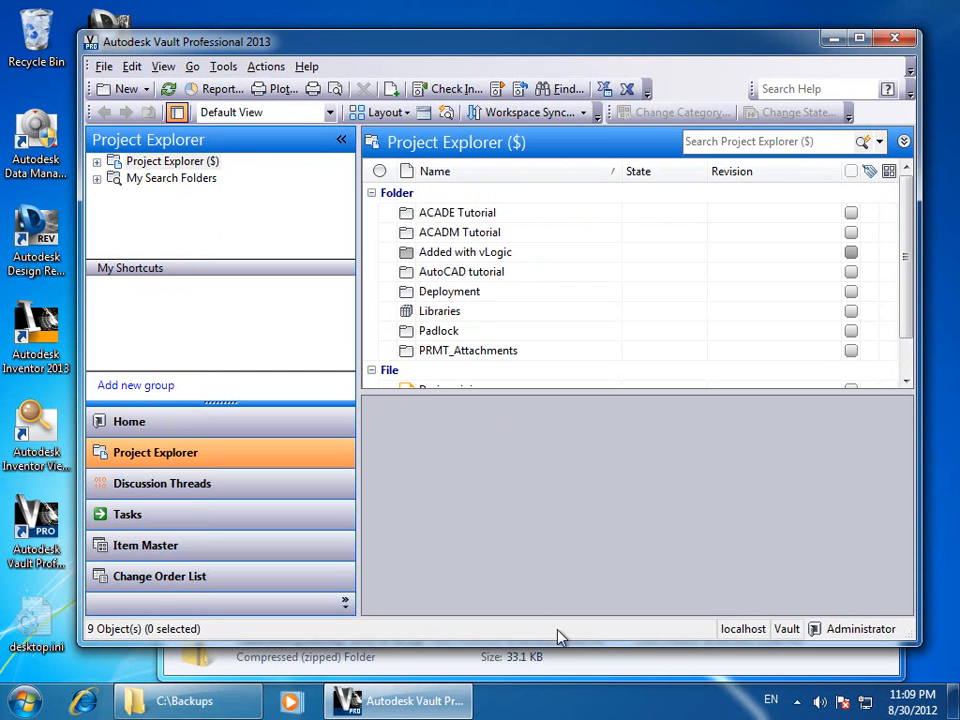
Drag the backup zip into Vault, then cancel the Add Files dialog
left_click(578, 662)
left_click_drag(641, 93, 833, 244)
left_click_drag(662, 242, 833, 242)
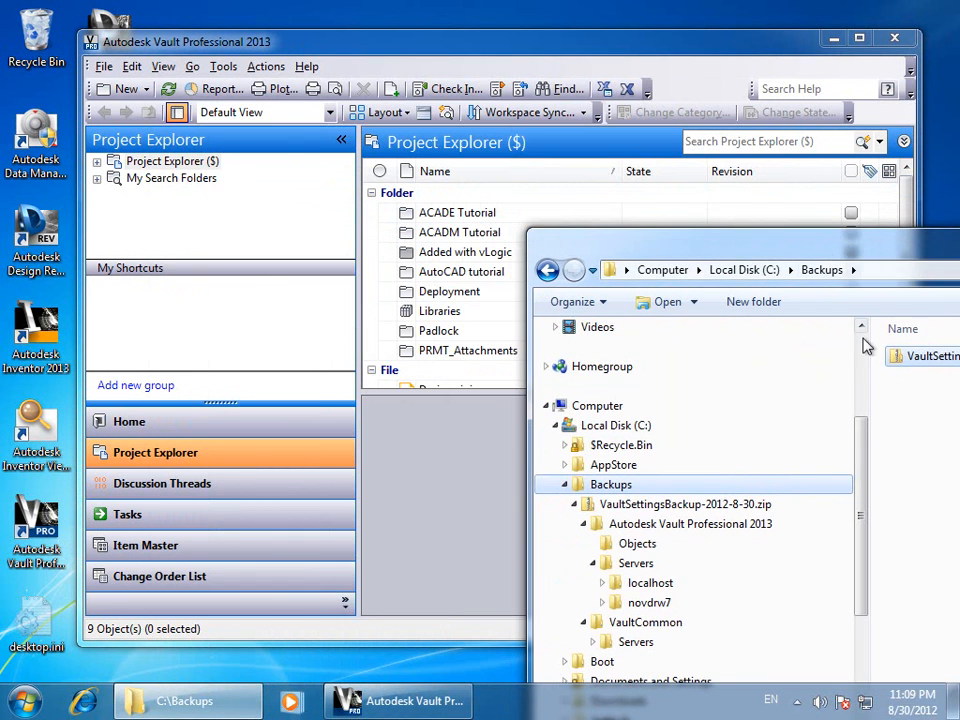
left_click_drag(913, 365, 514, 375)
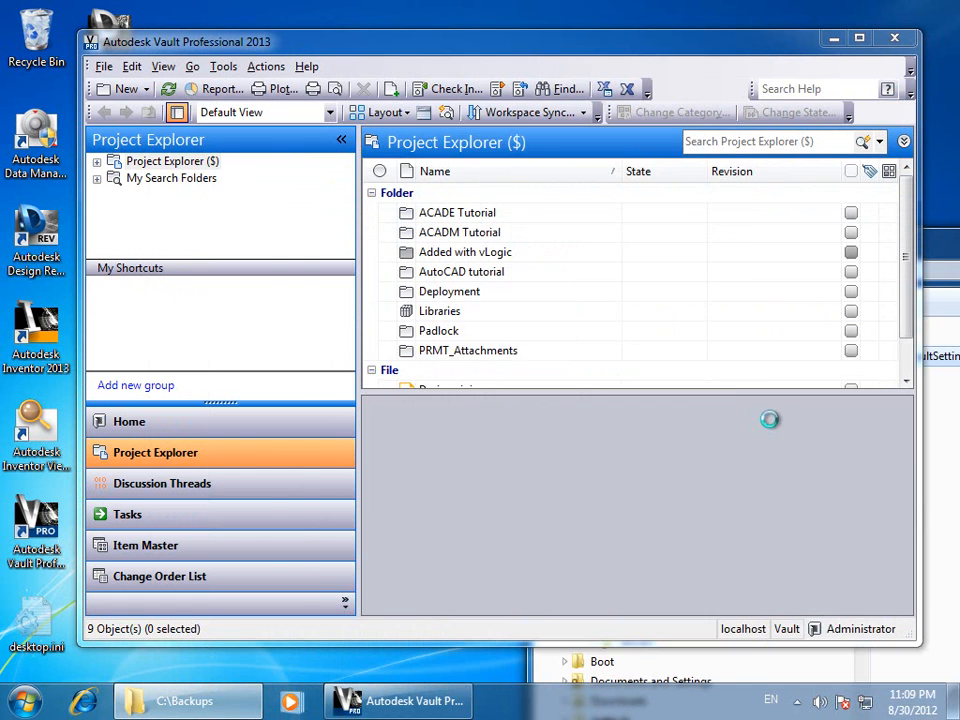
left_click(594, 612)
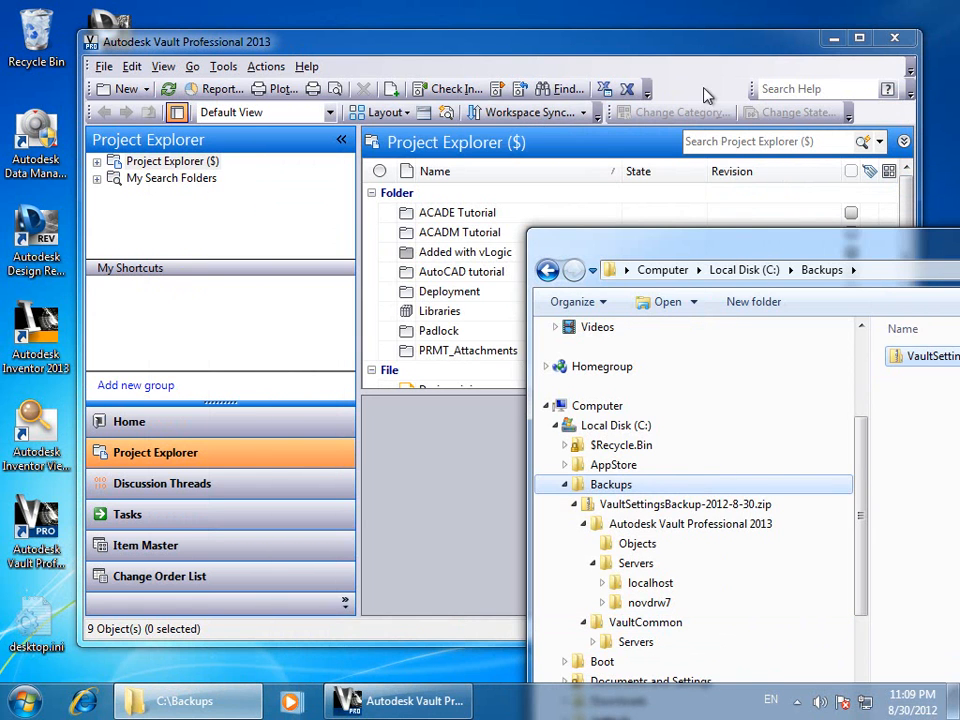
Move aside and minimize the Backups window, then show the Tools > Thunderdome commands
left_click_drag(742, 244, 245, 92)
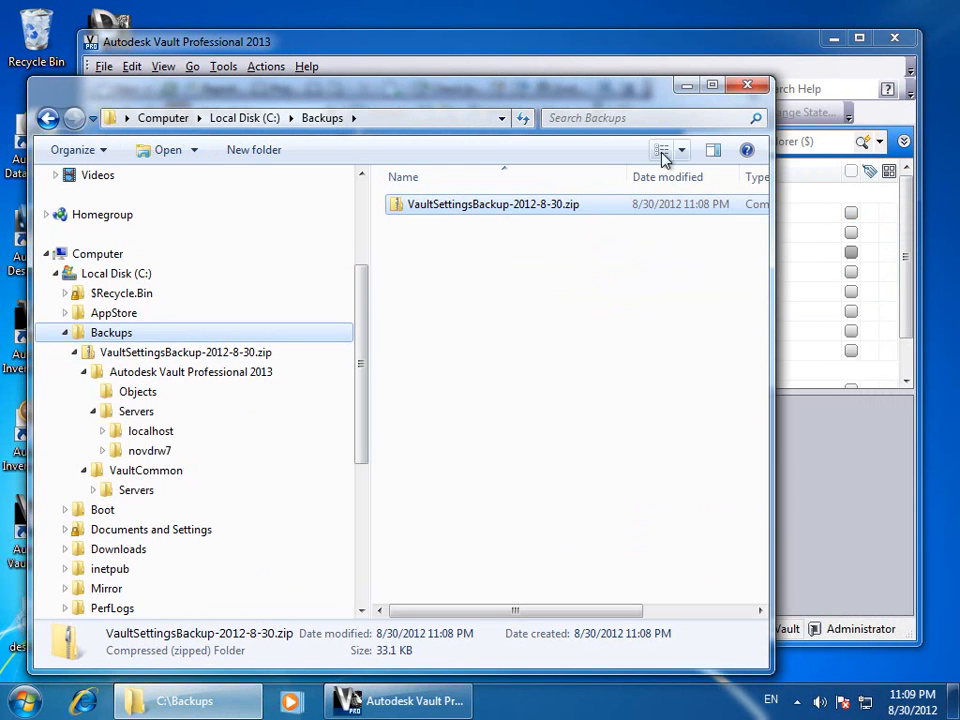
left_click(689, 87)
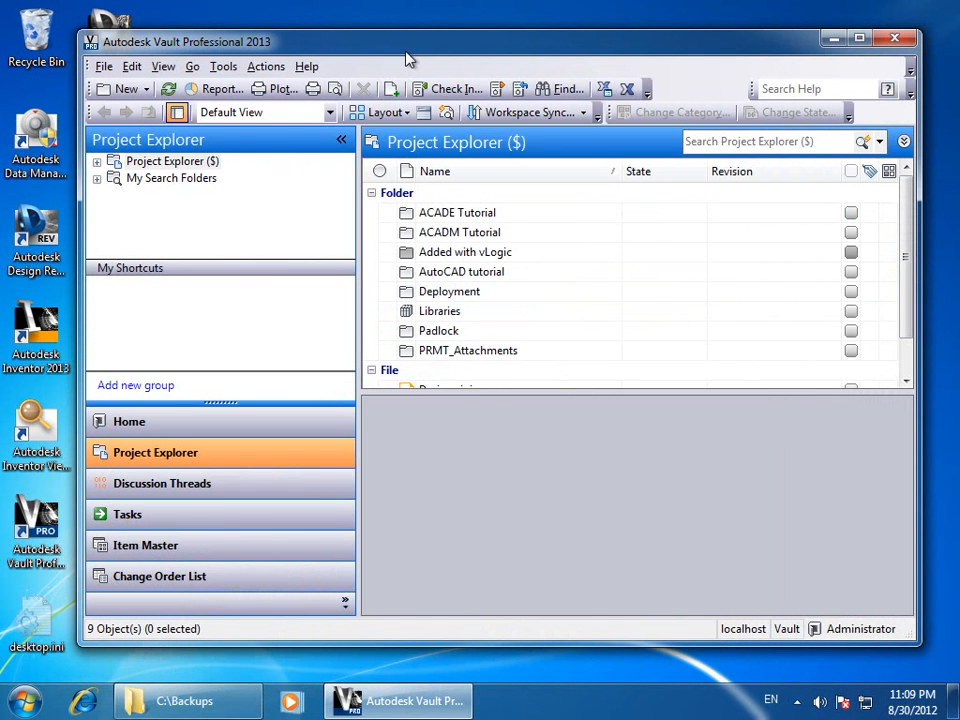
left_click(223, 70)
mouse_move(250, 89)
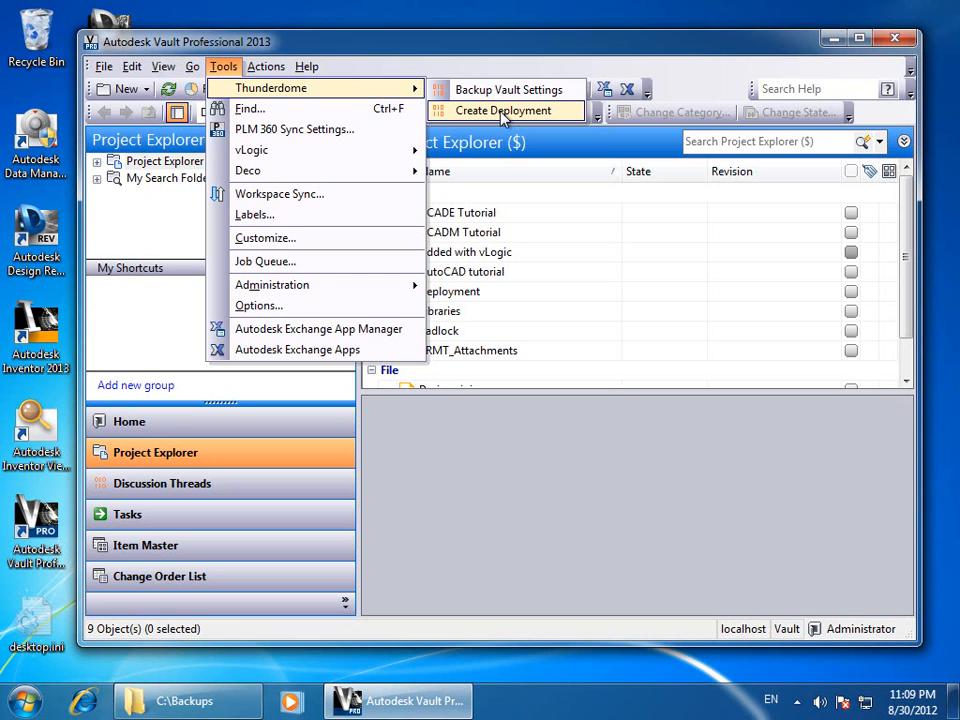
left_click(474, 110)
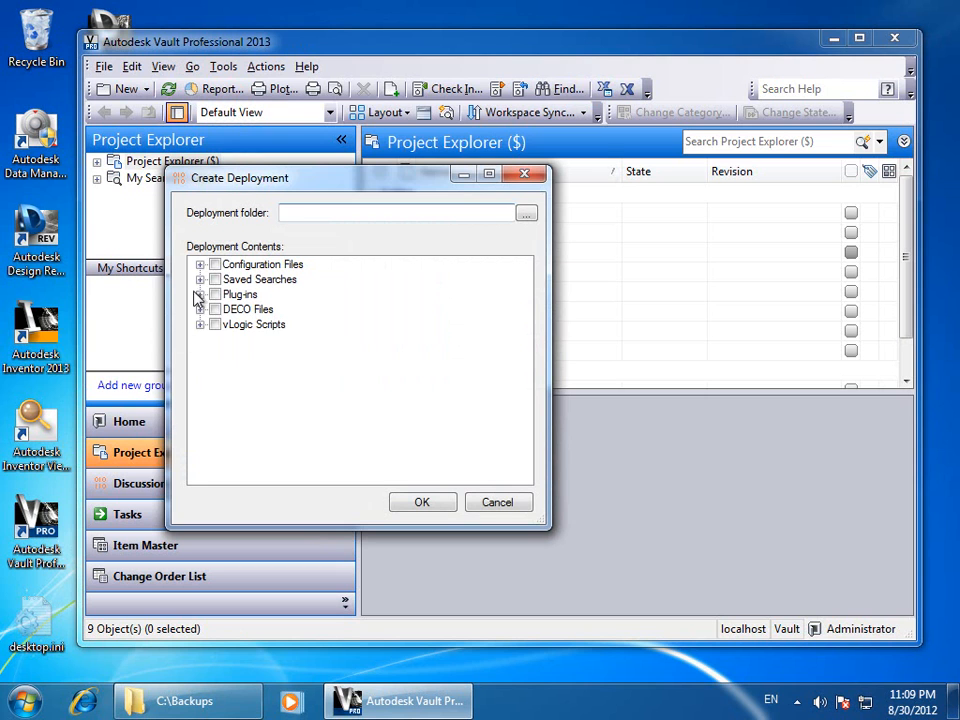
left_click(200, 295)
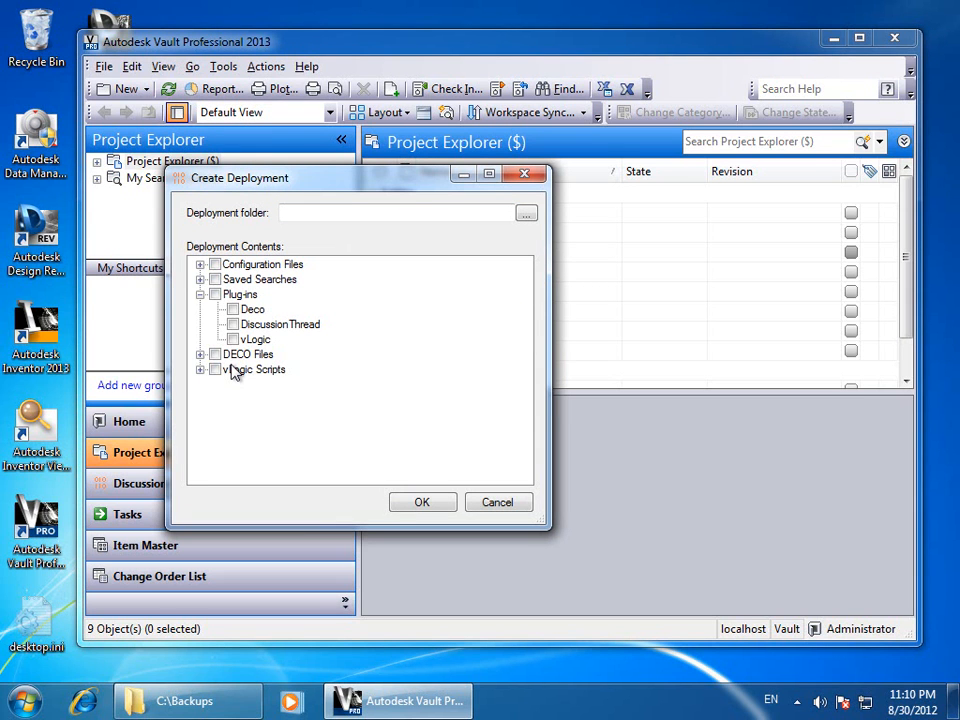
left_click(526, 176)
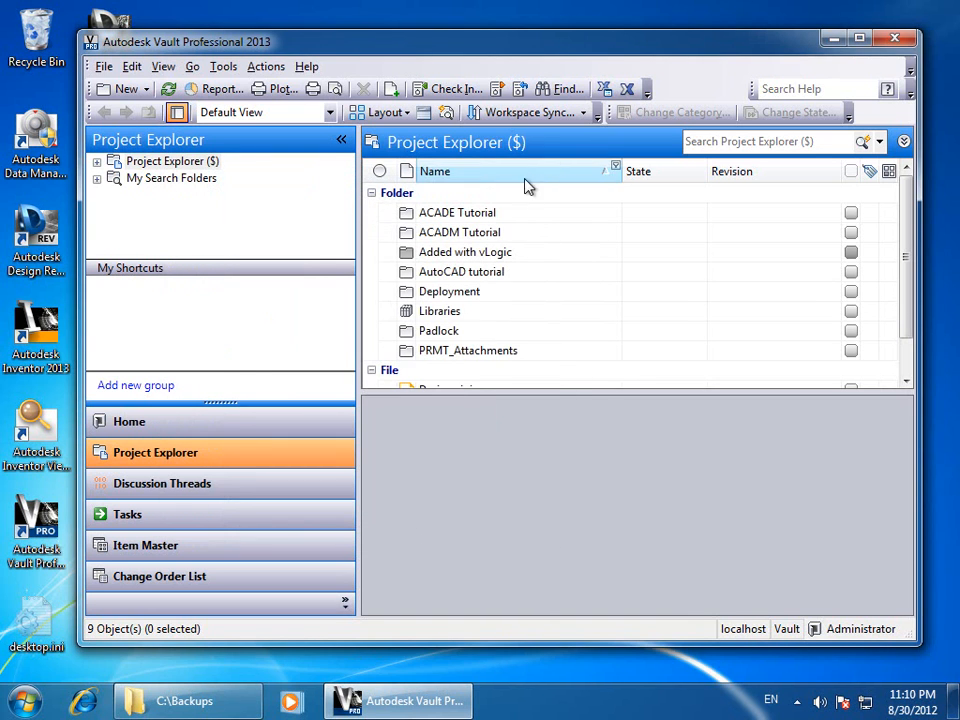
Open the Deployment folder's properties on the Security tab
left_click(437, 296)
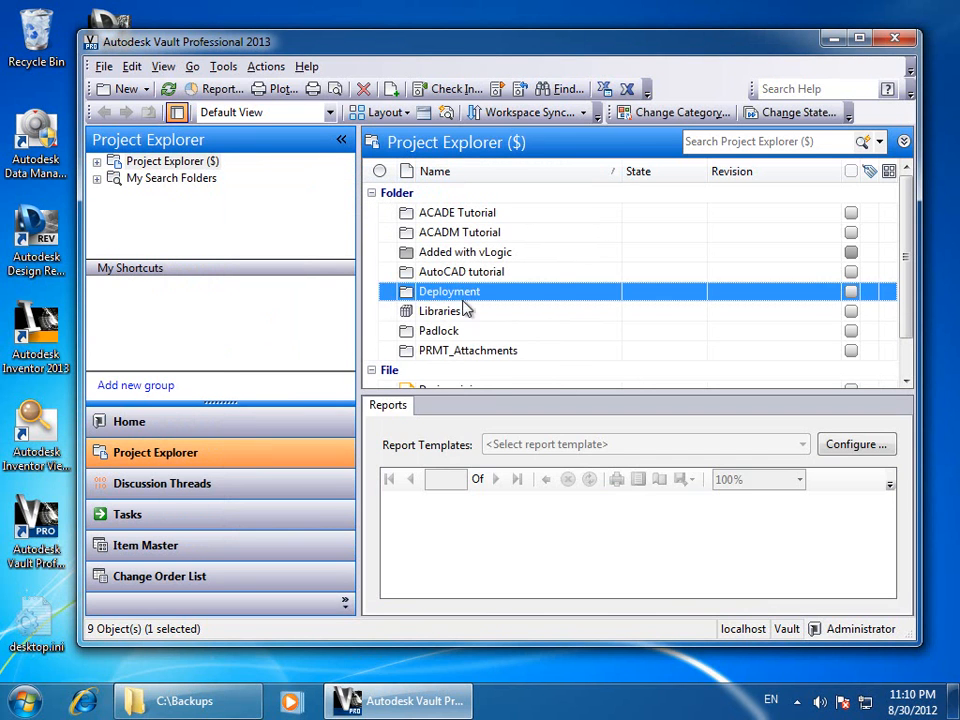
left_click(457, 352)
left_click(400, 292)
double_click(437, 296)
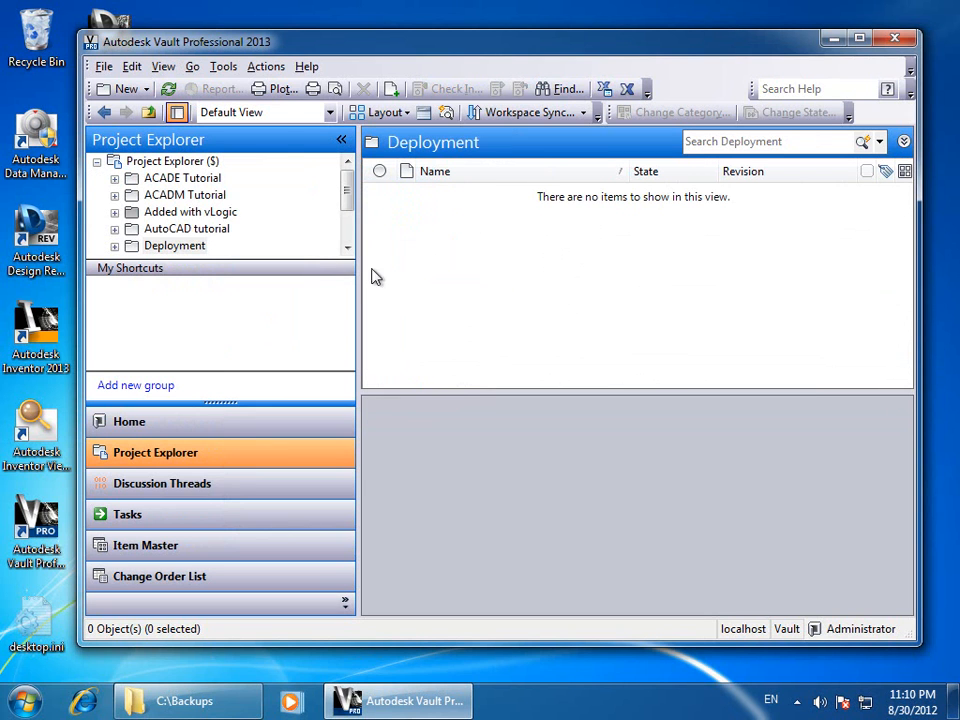
left_click(166, 163)
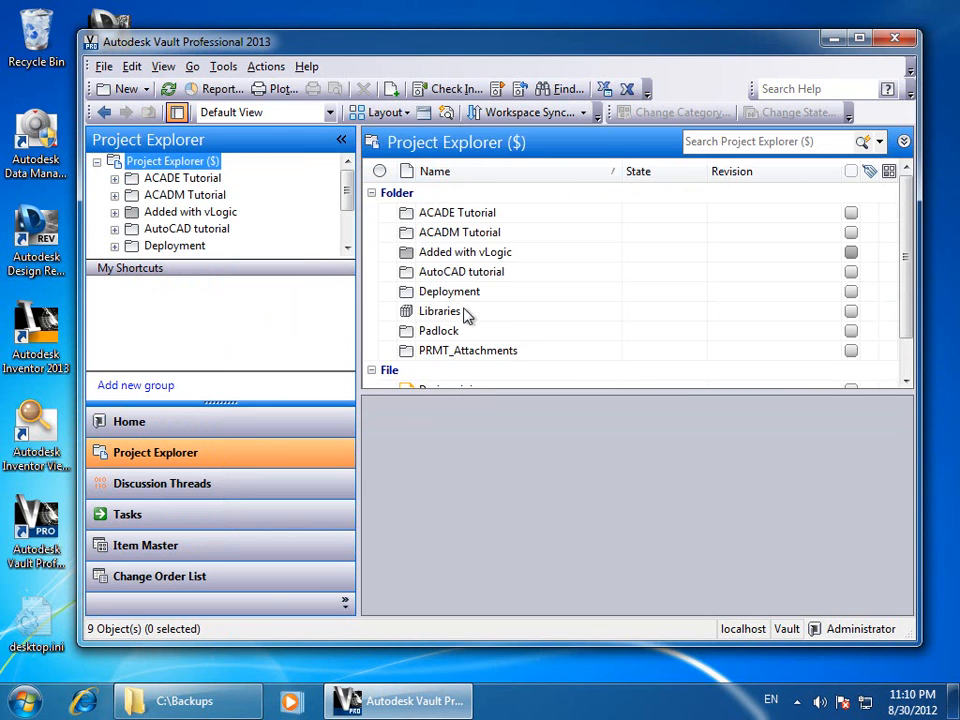
left_click(452, 295)
right_click(452, 298)
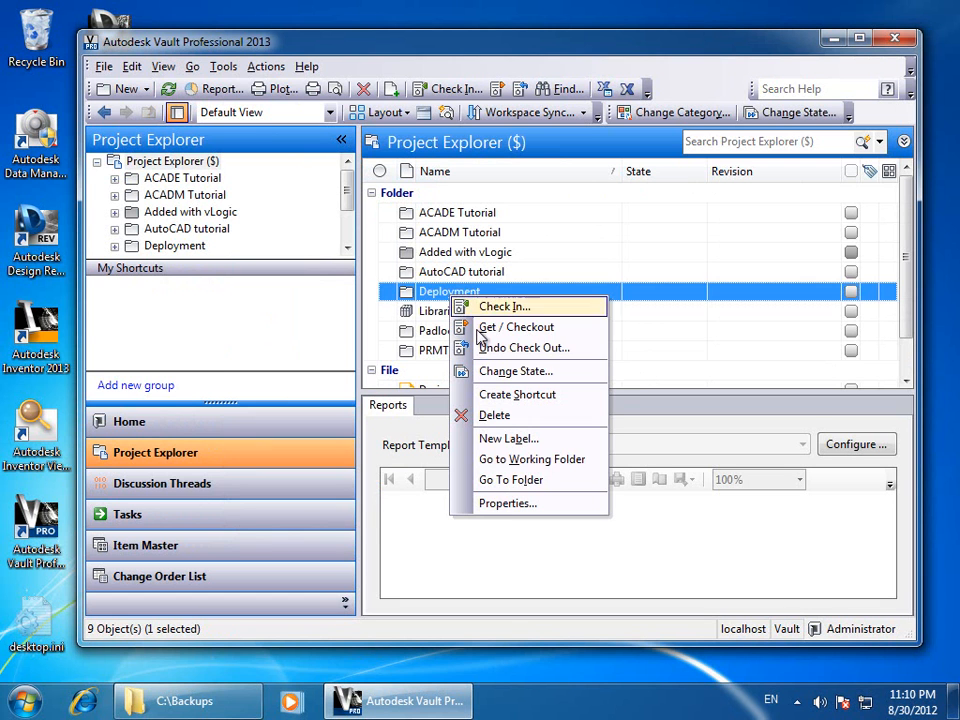
left_click(508, 504)
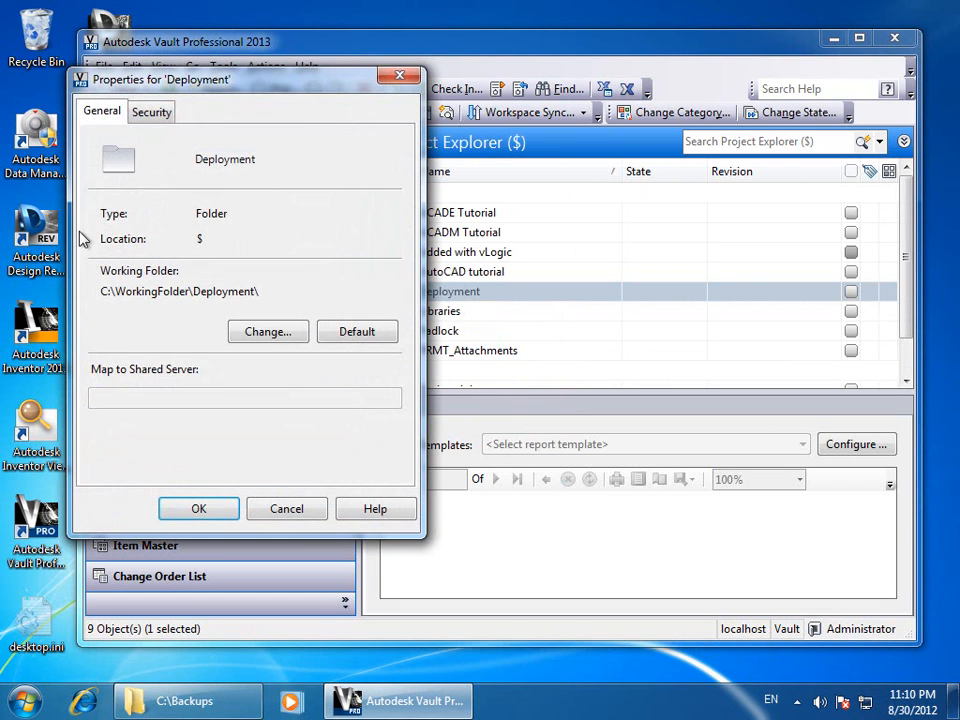
left_click(153, 113)
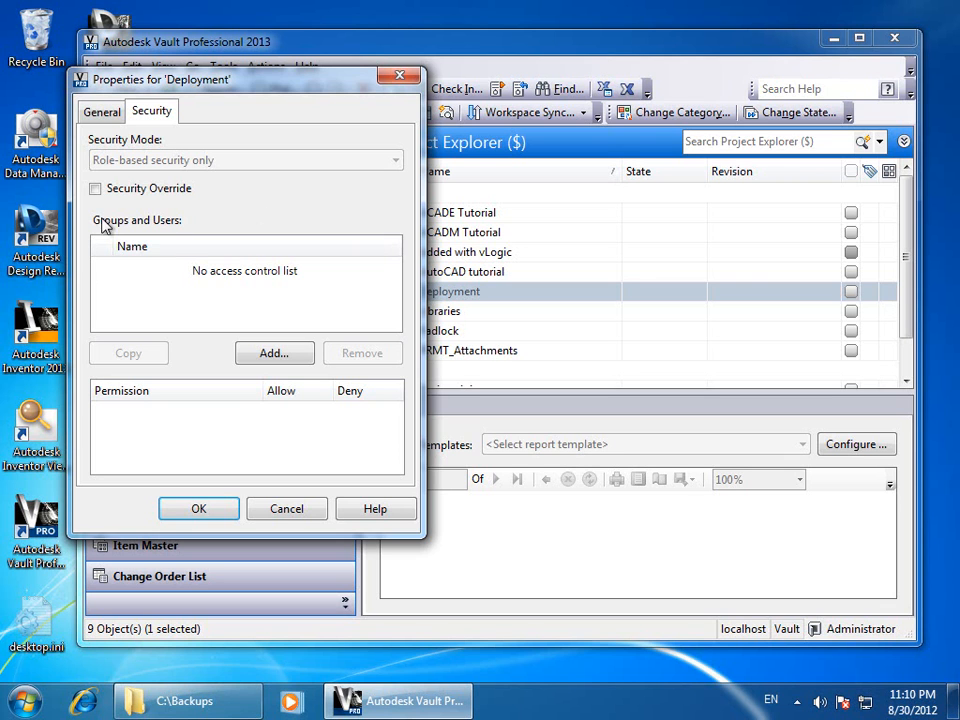
Add Everyone to the Deployment folder's access list
left_click(281, 357)
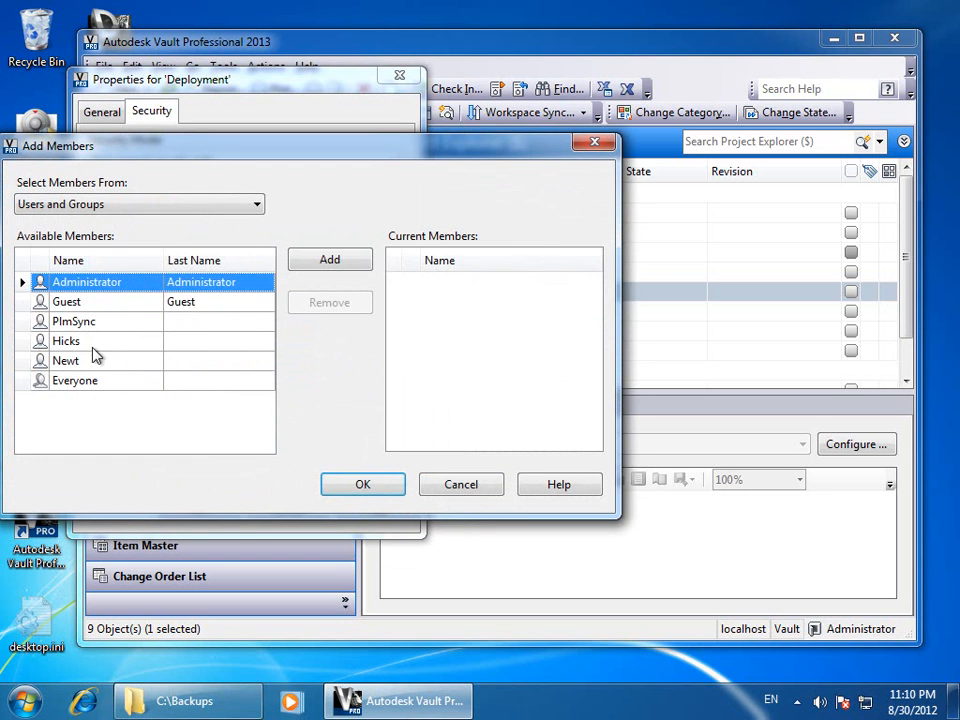
left_click(102, 381)
left_click(362, 266)
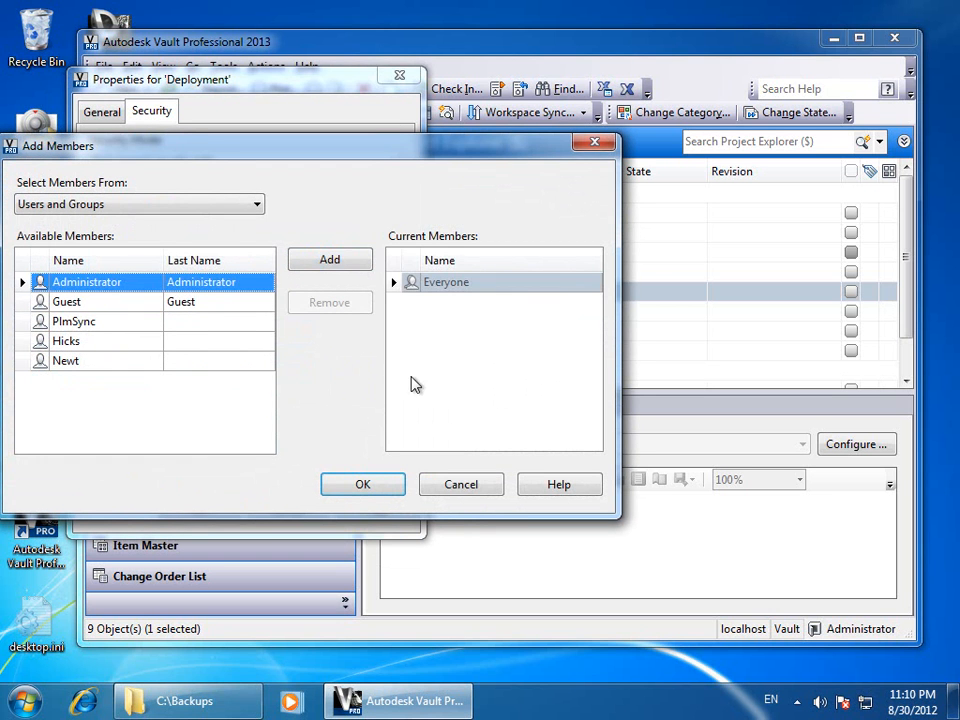
left_click(364, 485)
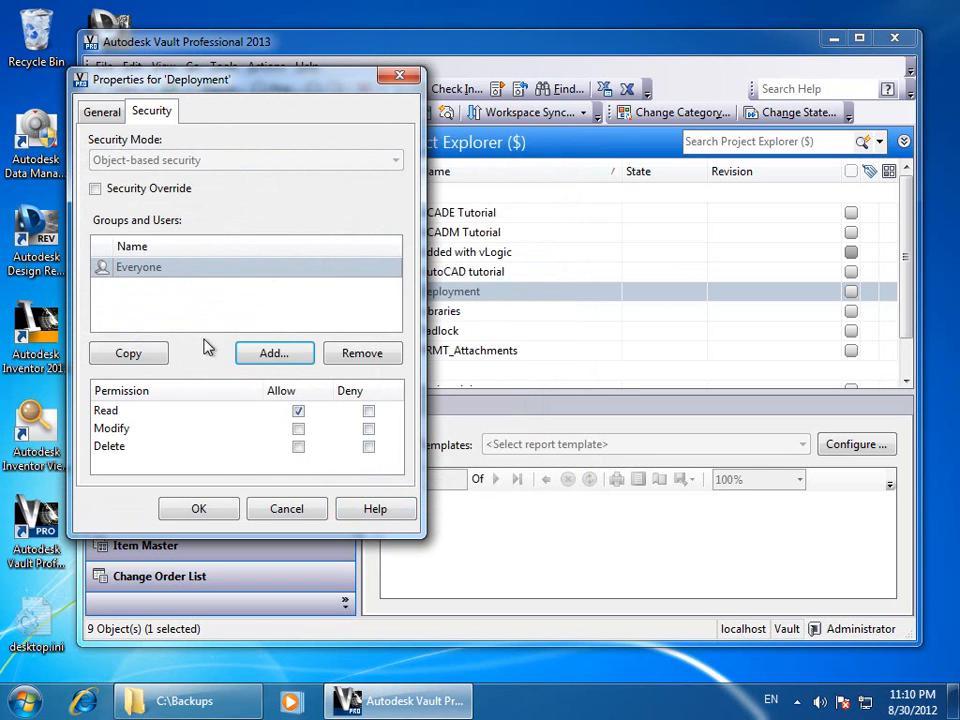
Add Administrator with Modify and Delete allowed, and apply the folder security
left_click(272, 356)
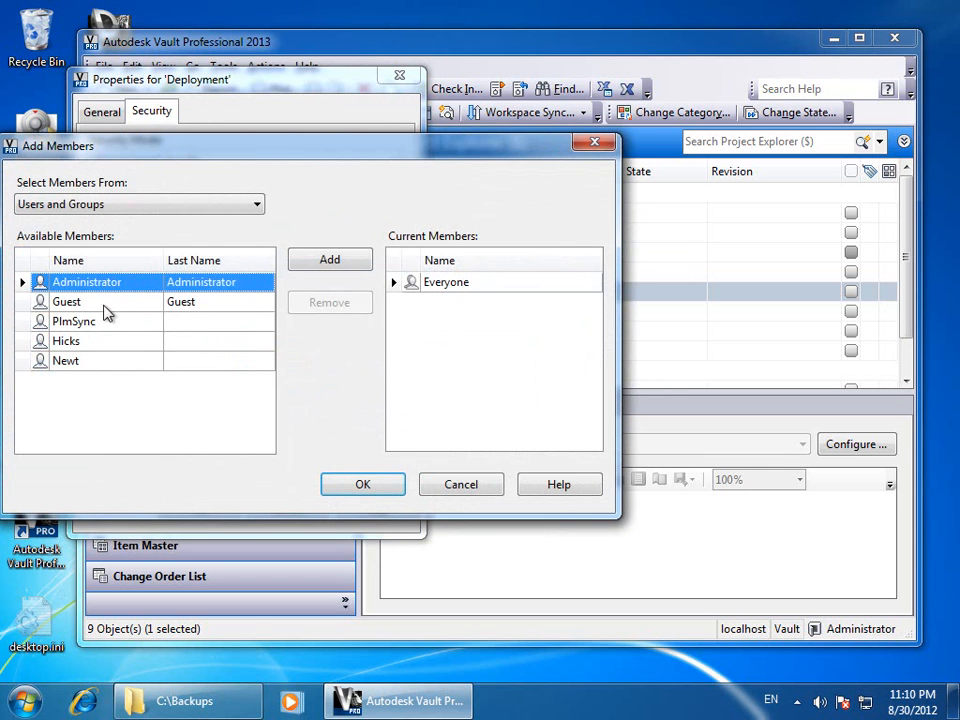
left_click(325, 260)
left_click(356, 484)
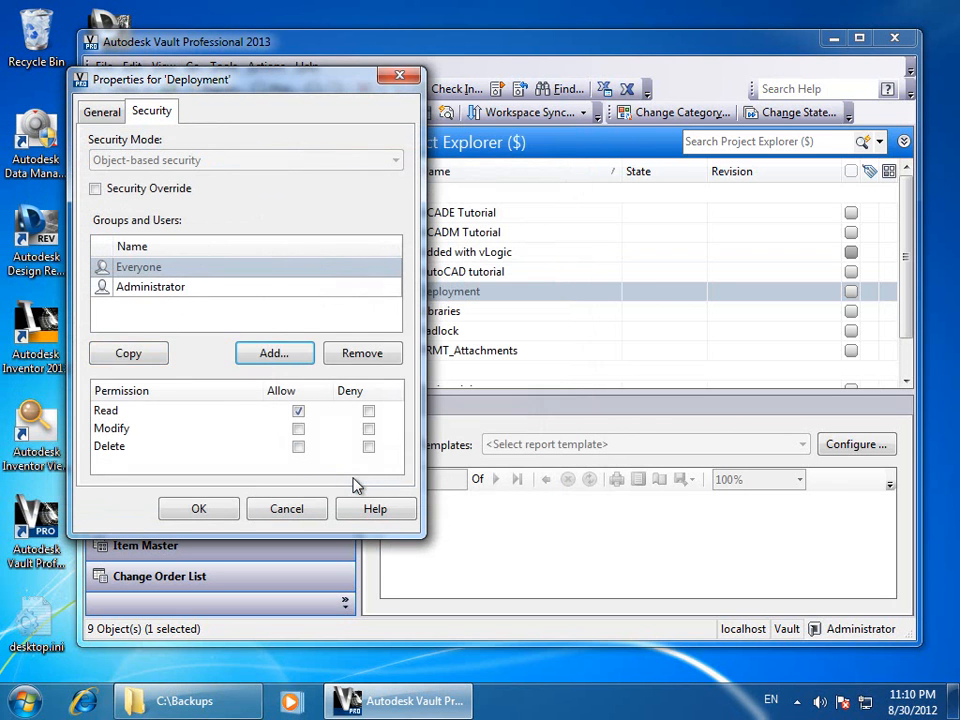
left_click(140, 289)
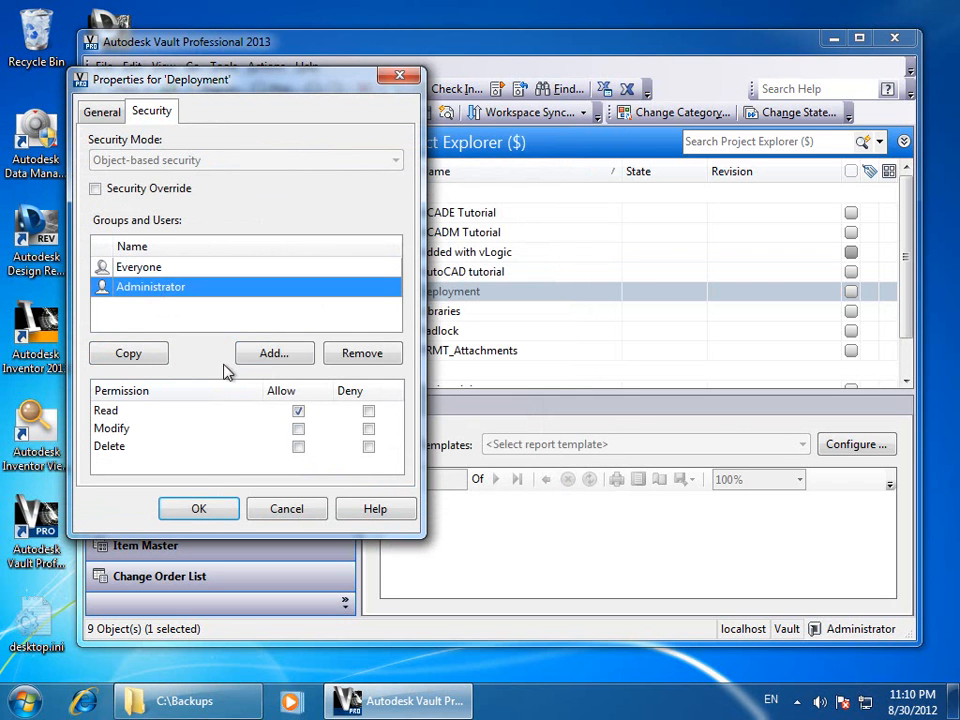
left_click(298, 428)
left_click(298, 446)
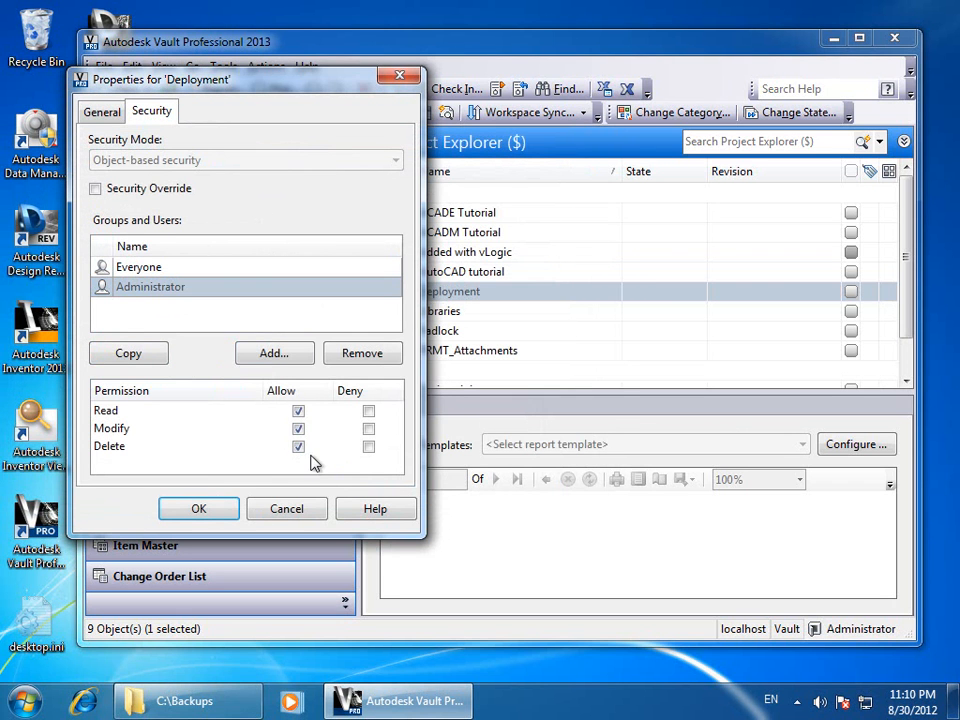
left_click(200, 510)
left_click(461, 296)
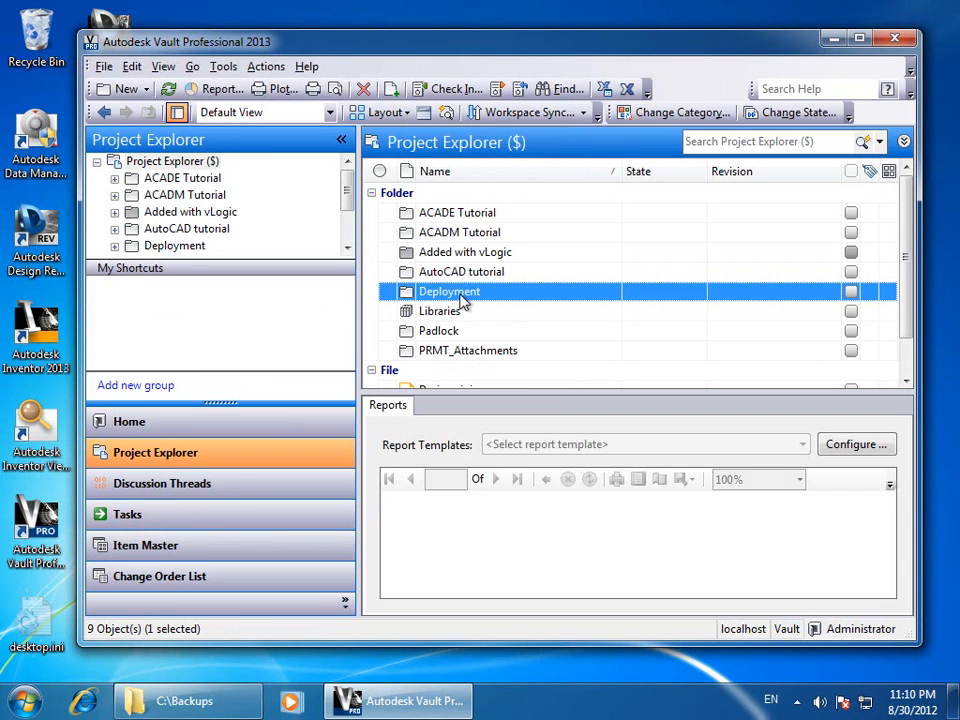
Start a Thunderdome deployment stored in $/Deployment and expand its Configuration Files options
left_click(223, 66)
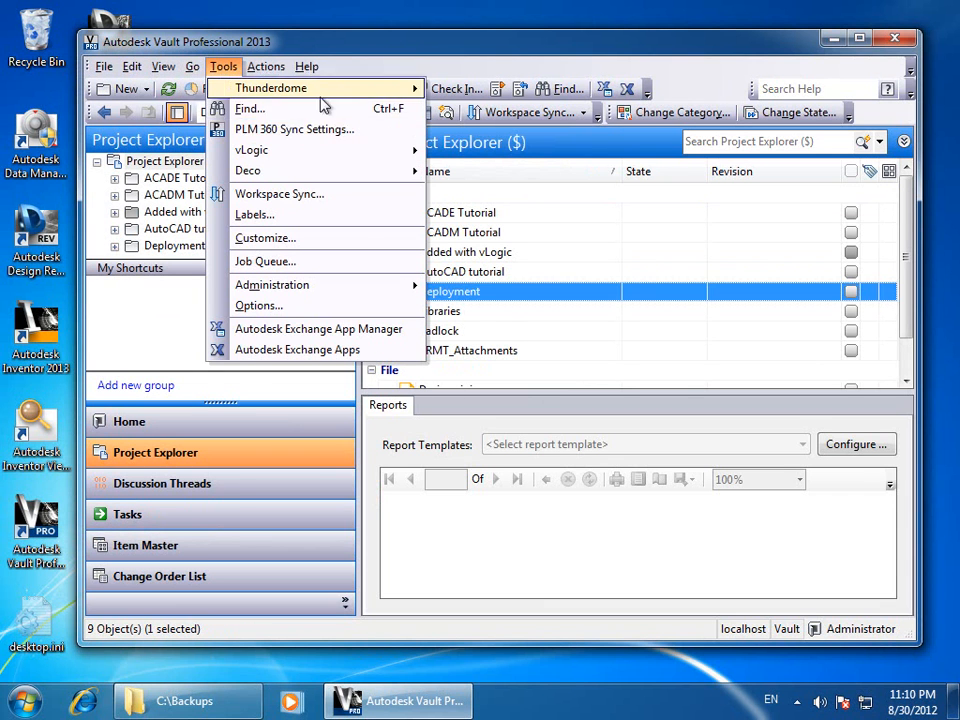
mouse_move(298, 92)
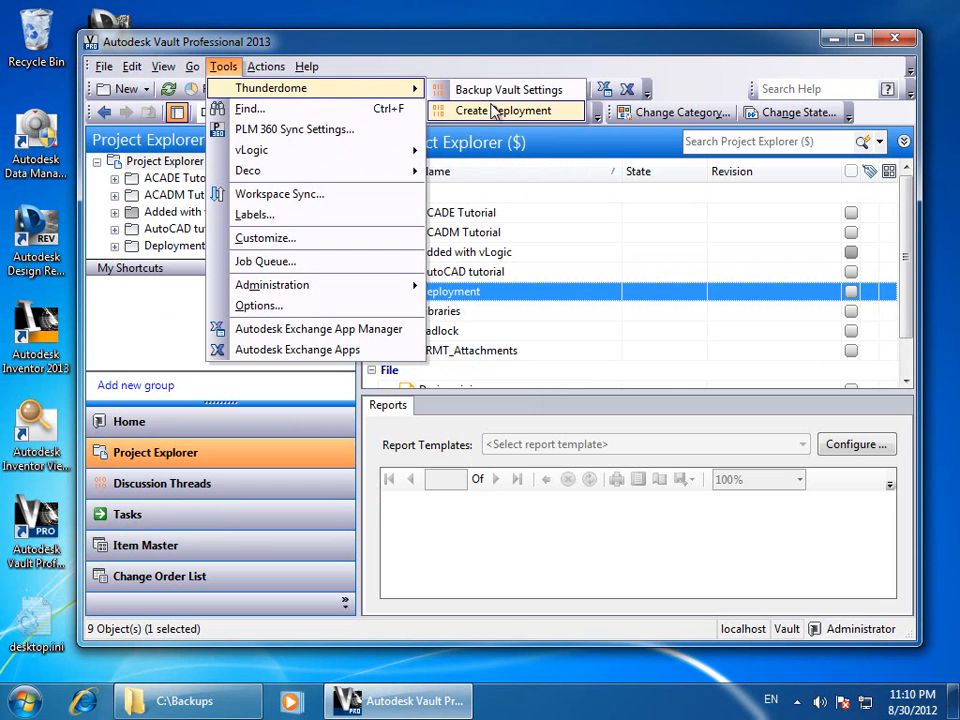
left_click(460, 110)
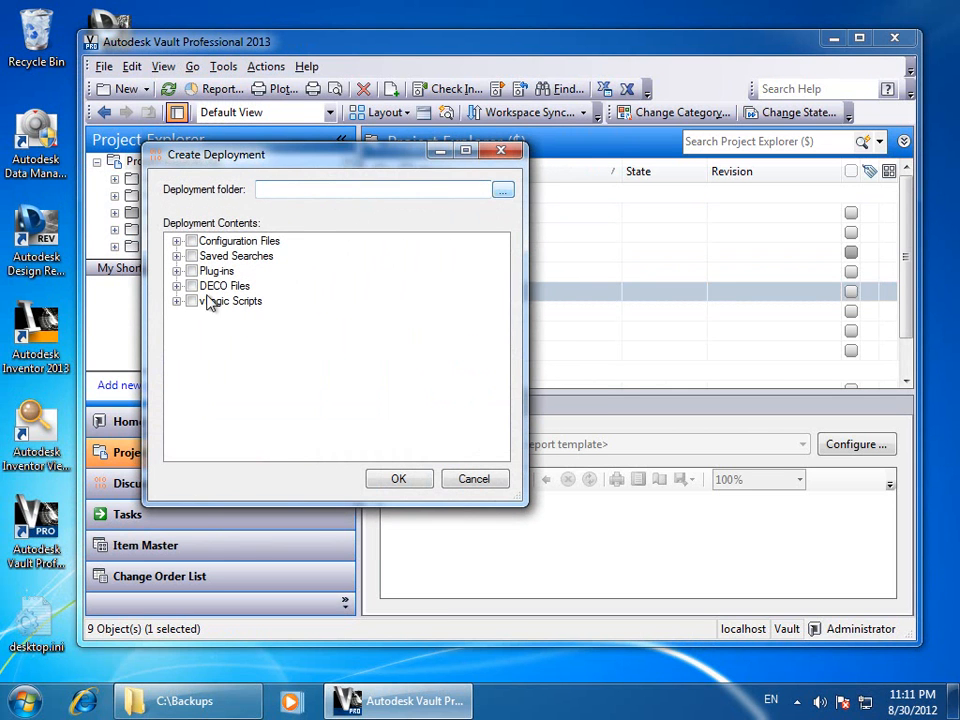
left_click(55, 73)
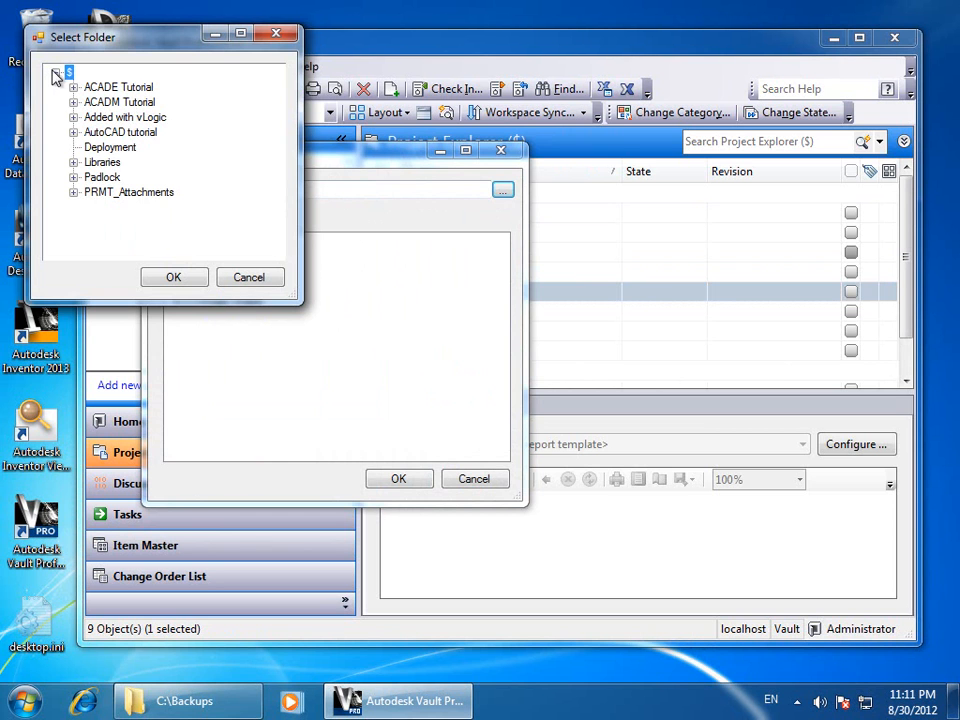
left_click(108, 147)
left_click(173, 278)
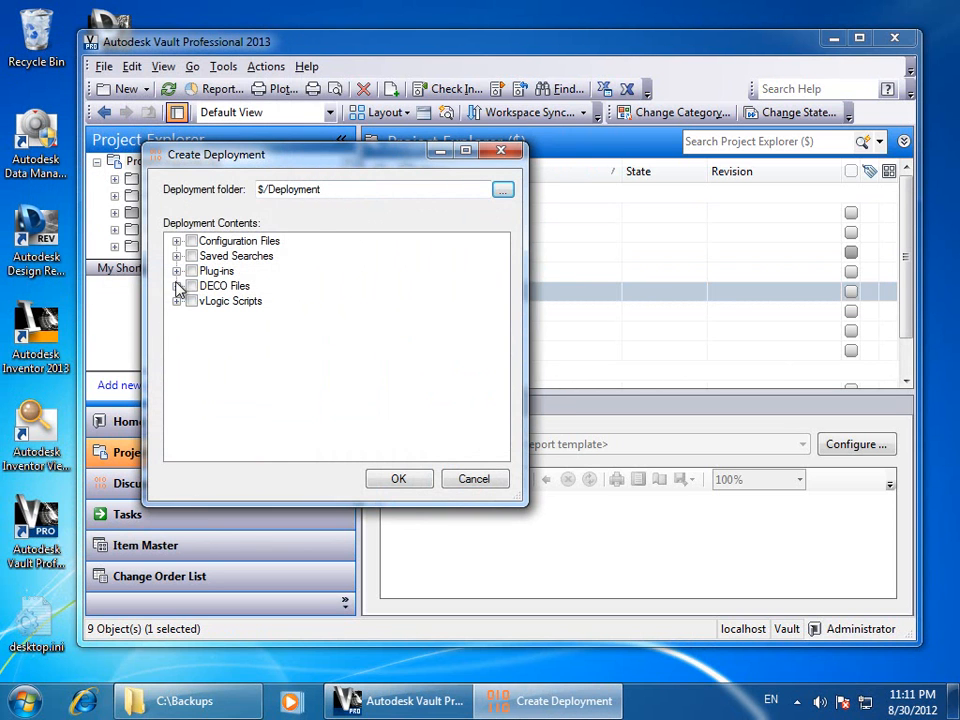
left_click(177, 242)
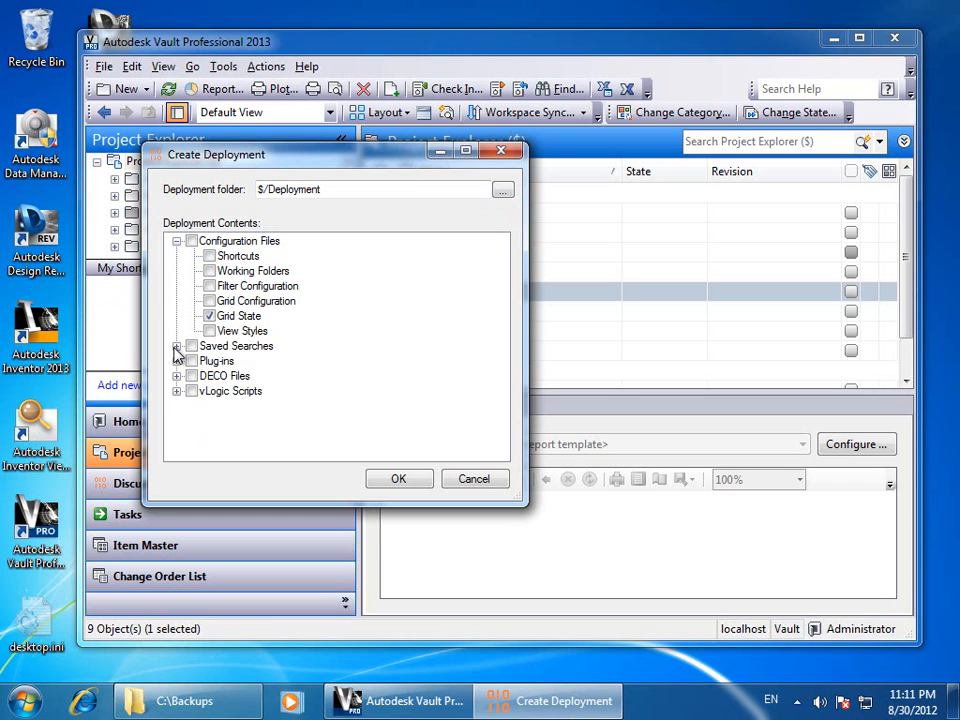
Include the My Checked Out Files saved search and all plug-ins in the deployment
left_click_drag(238, 160, 127, 248)
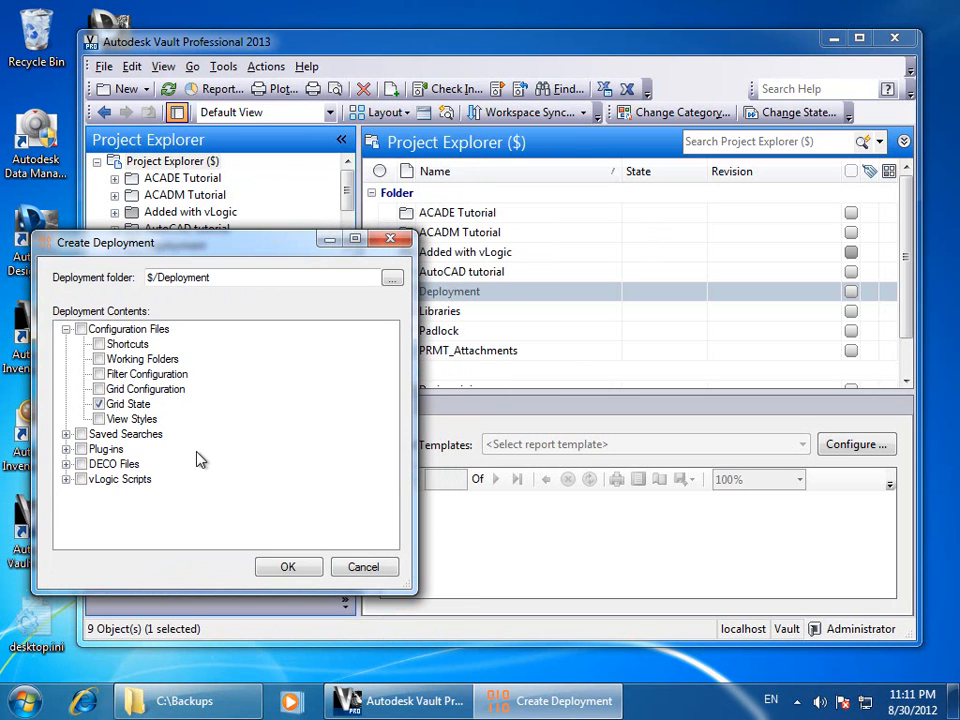
left_click(66, 434)
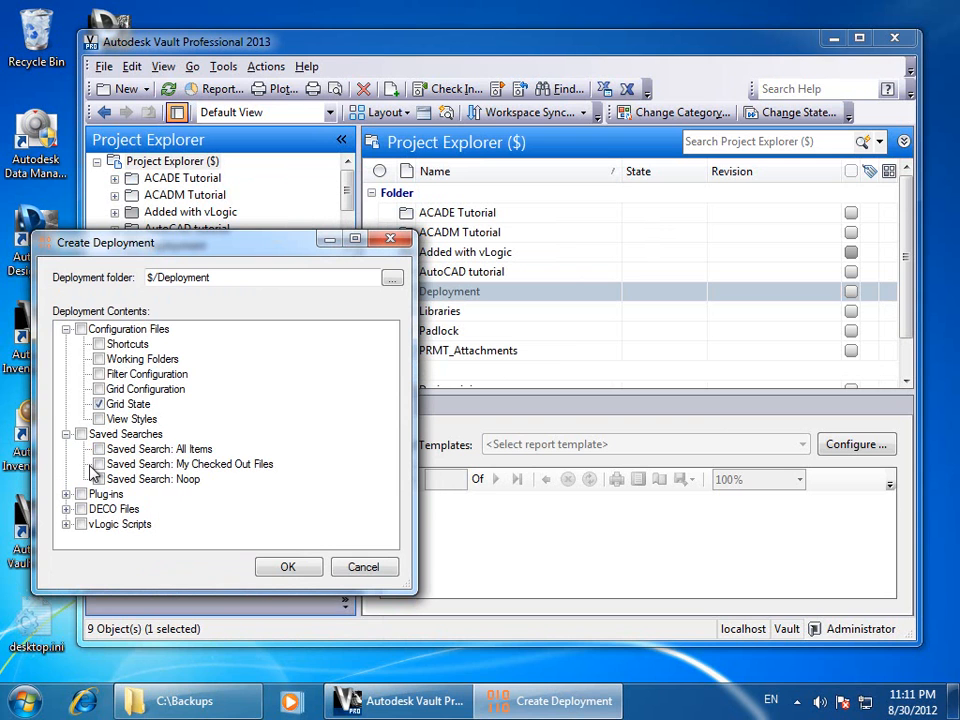
left_click(99, 464)
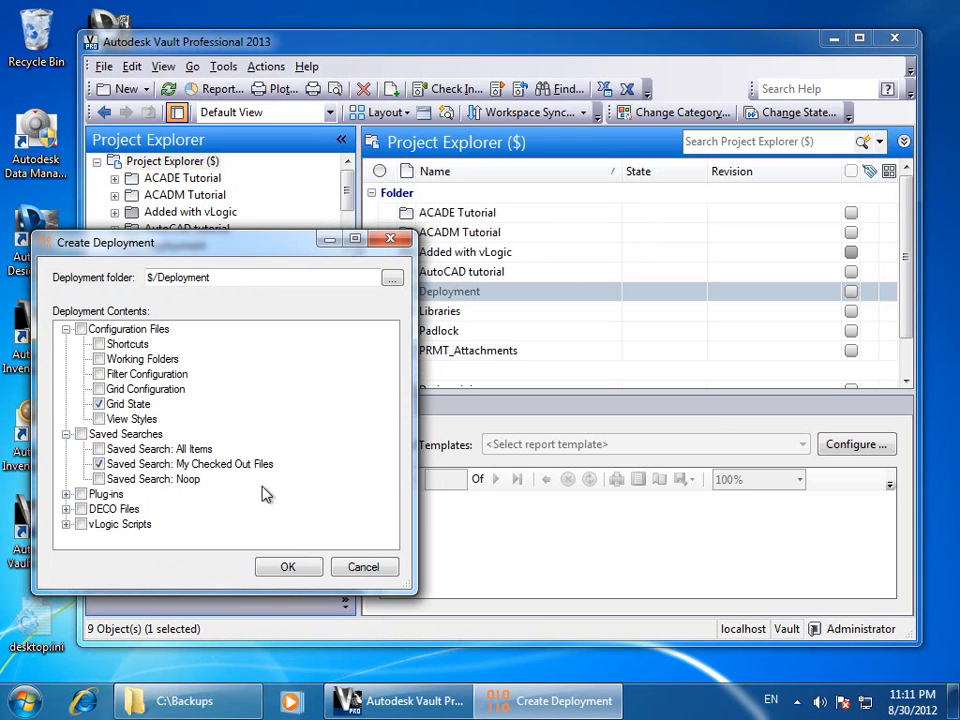
left_click(66, 494)
scroll(88, 508, "down", 1)
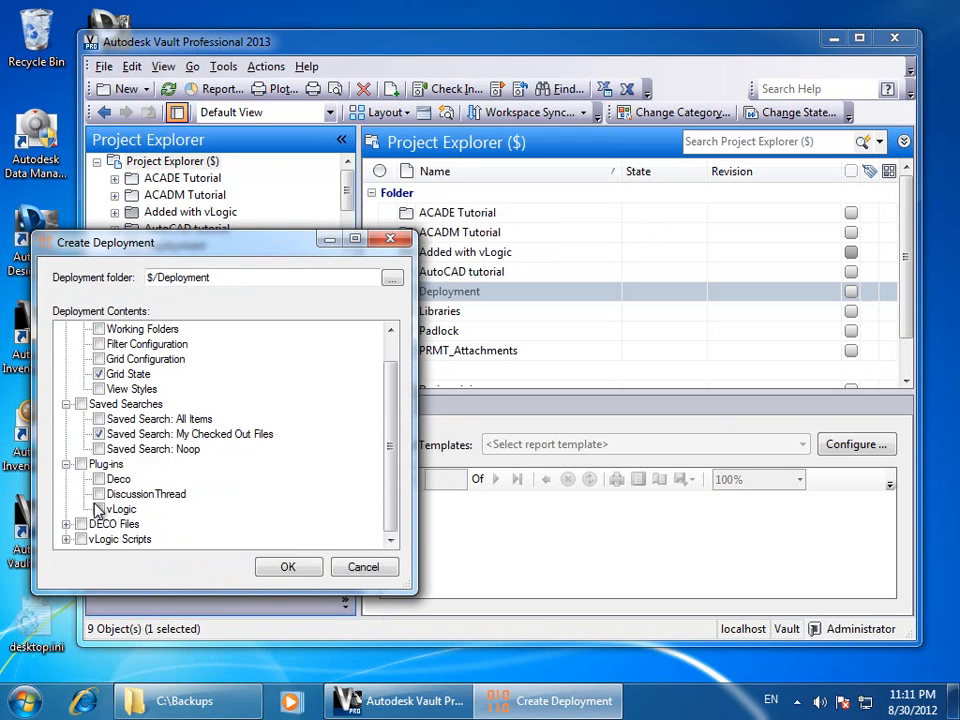
left_click(81, 464)
Include all DECO Files and the AddFolderPost.SetToParentCategory.ps1 event script
left_click(66, 524)
left_click_drag(210, 246, 727, 228)
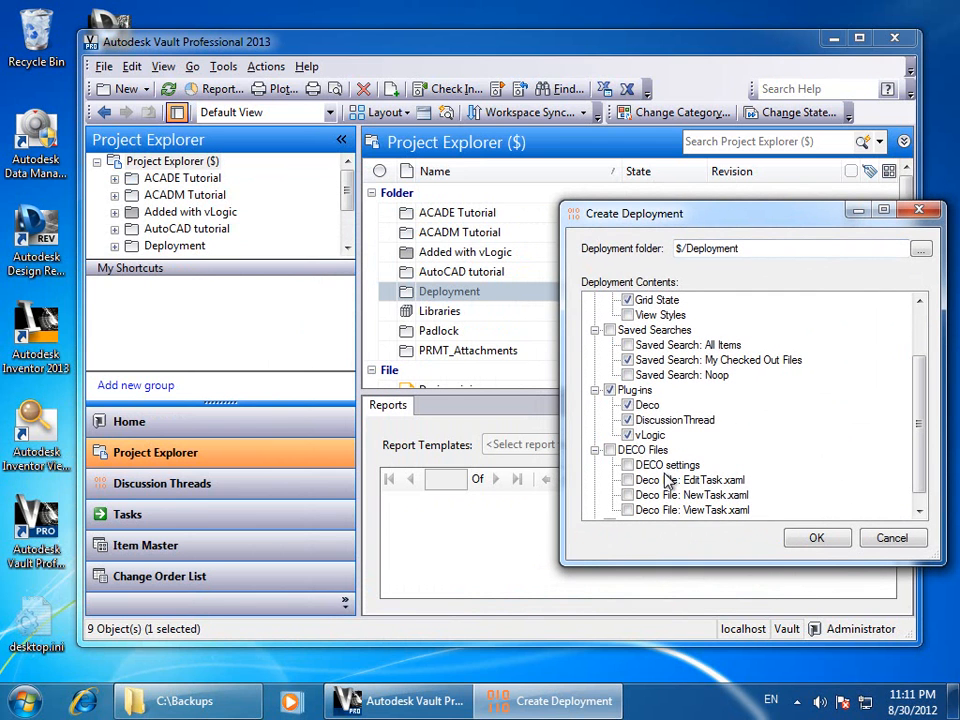
scroll(618, 470, "down", 1)
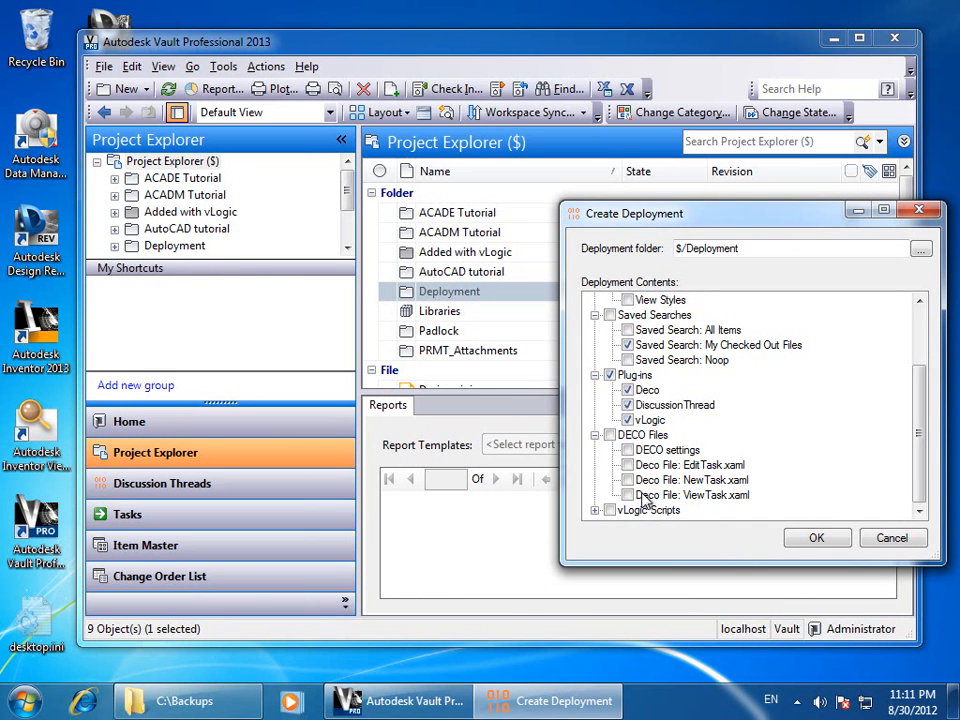
left_click(610, 436)
left_click(595, 510)
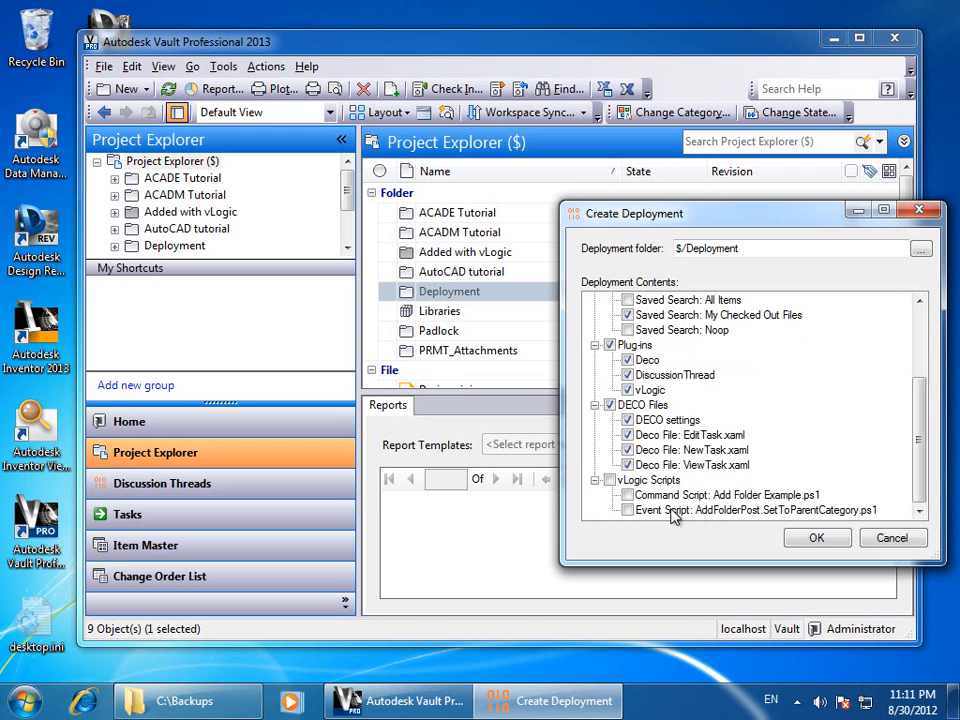
left_click(627, 510)
Tick only Grid State among the Configuration Files
scroll(919, 482, "up", 3)
scroll(918, 483, "down", 3)
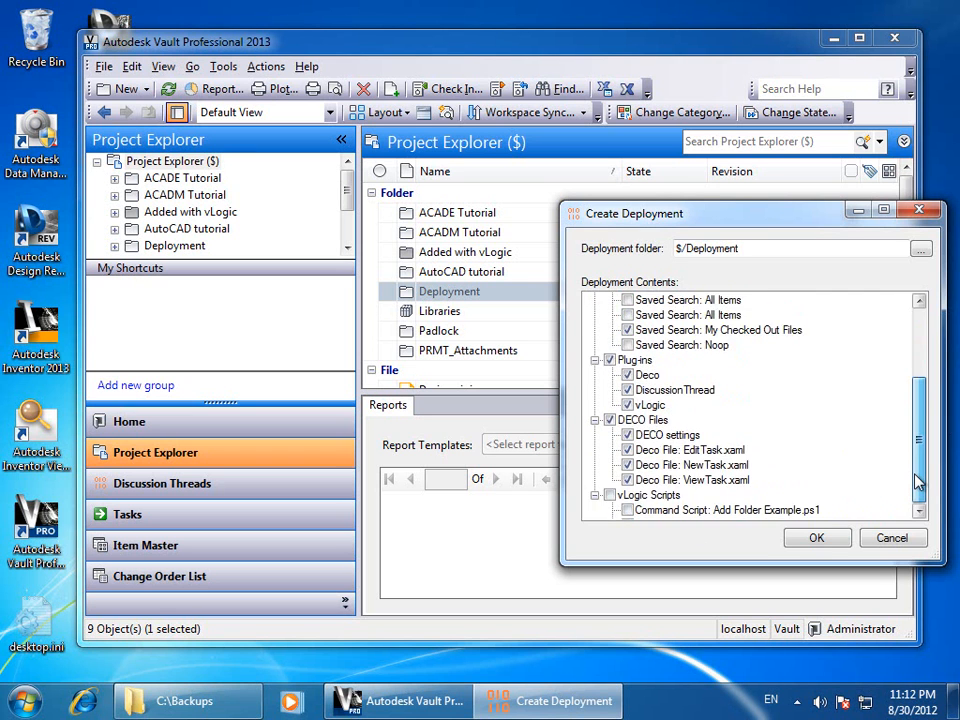
scroll(918, 483, "up", 3)
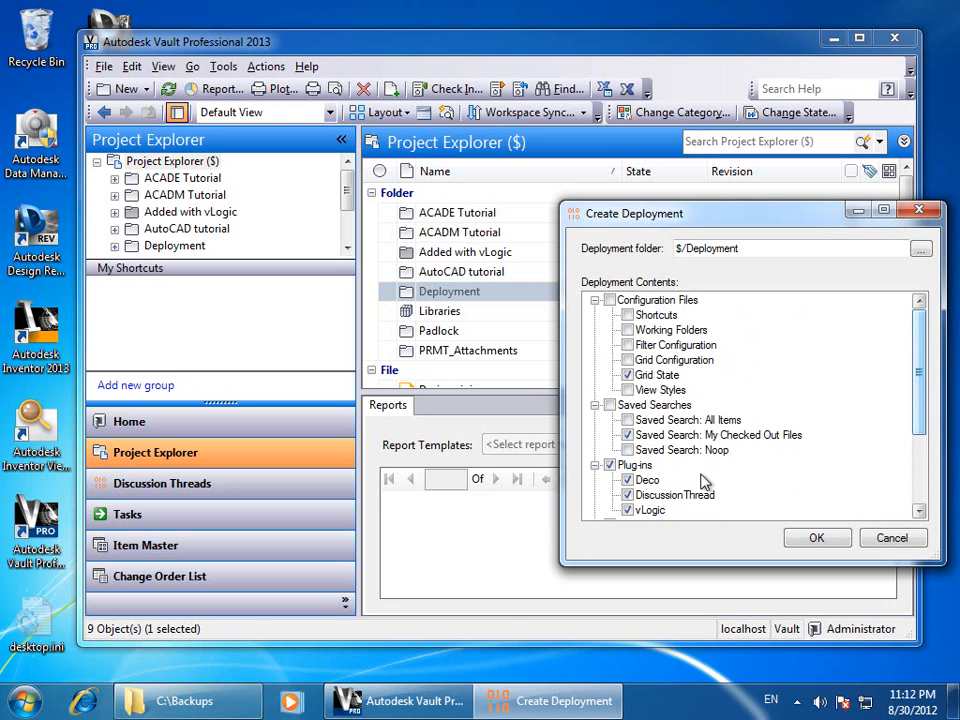
scroll(704, 482, "down", 3)
scroll(627, 510, "up", 1)
scroll(627, 510, "up", 2)
scroll(681, 437, "down", 1)
scroll(681, 437, "up", 1)
left_click(610, 300)
left_click(610, 300)
left_click(627, 375)
Create the deployment in $/Deployment with the selected settings
scroll(752, 500, "down", 3)
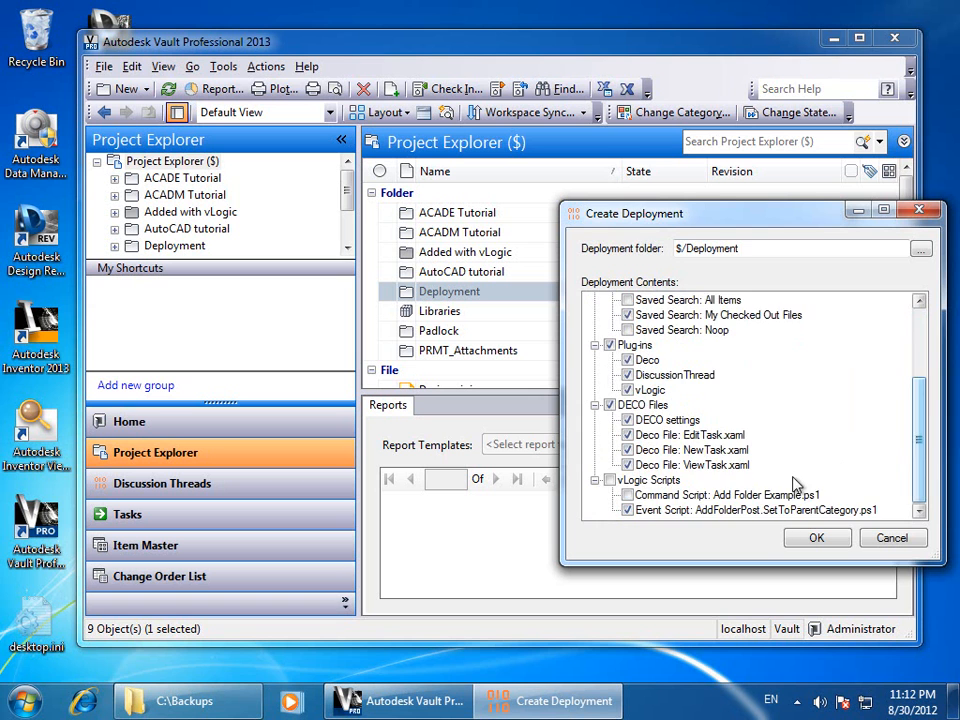
scroll(752, 500, "up", 3)
scroll(745, 458, "down", 3)
left_click(816, 538)
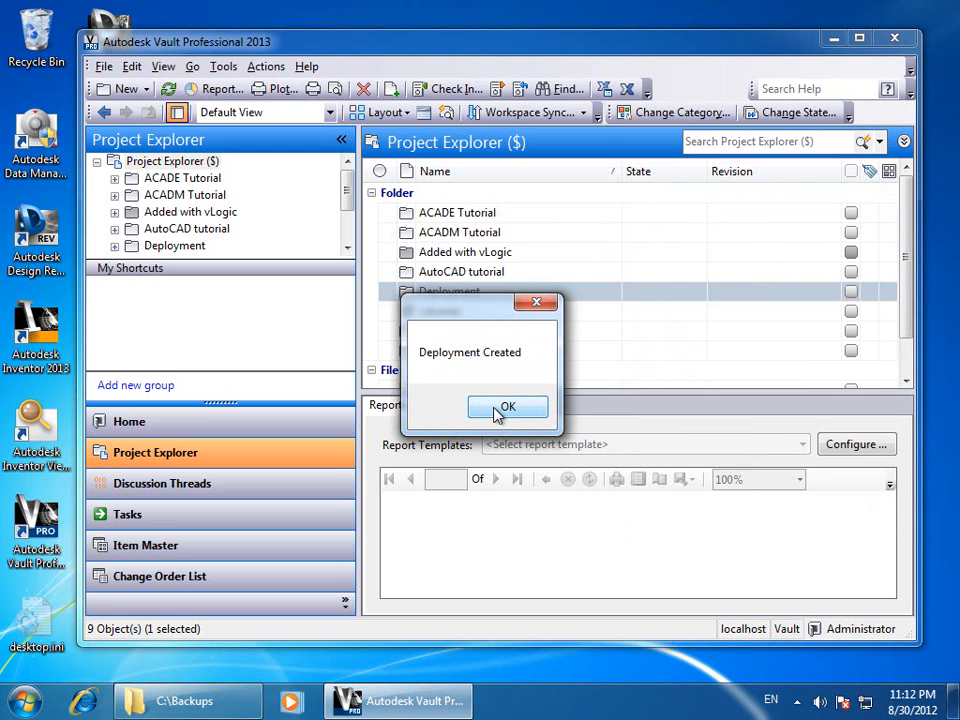
Dismiss the Deployment Created message and exit the Vault client
left_click(497, 414)
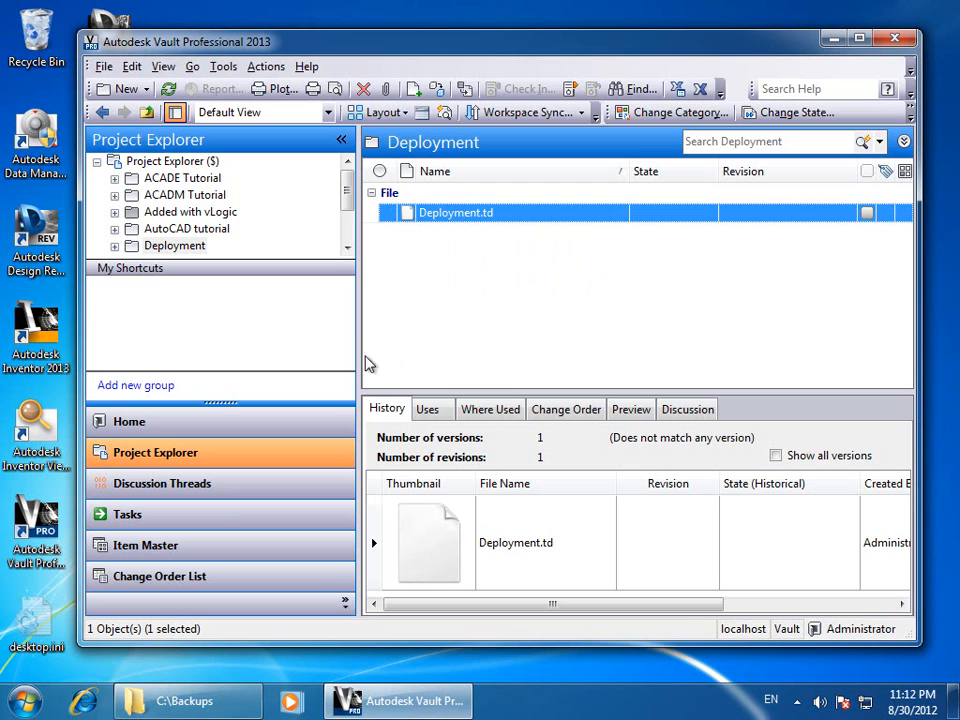
left_click(106, 68)
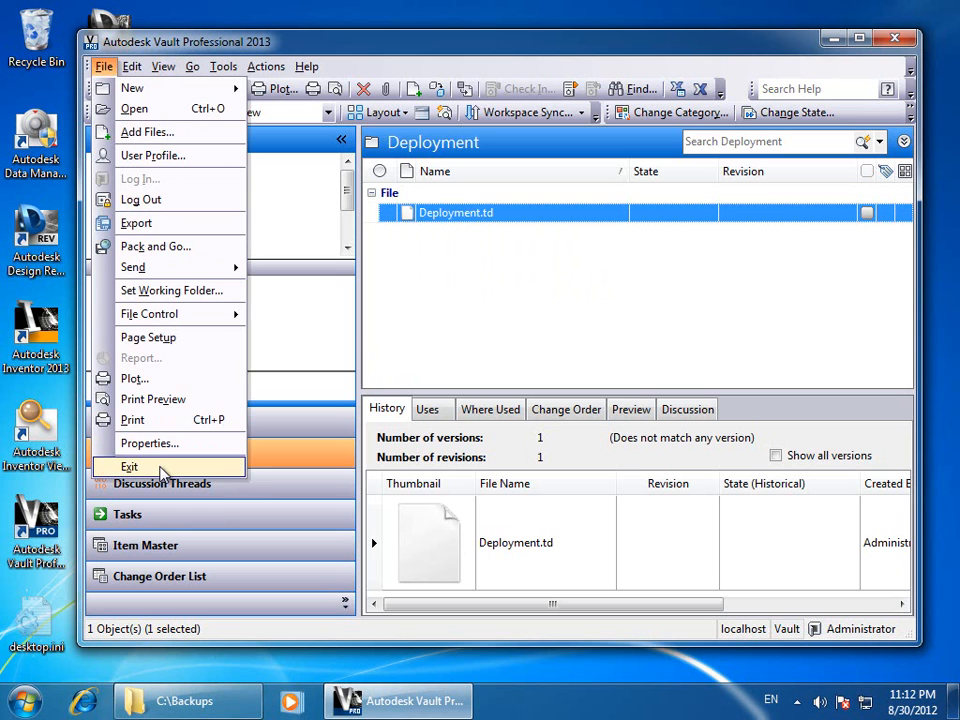
left_click(160, 468)
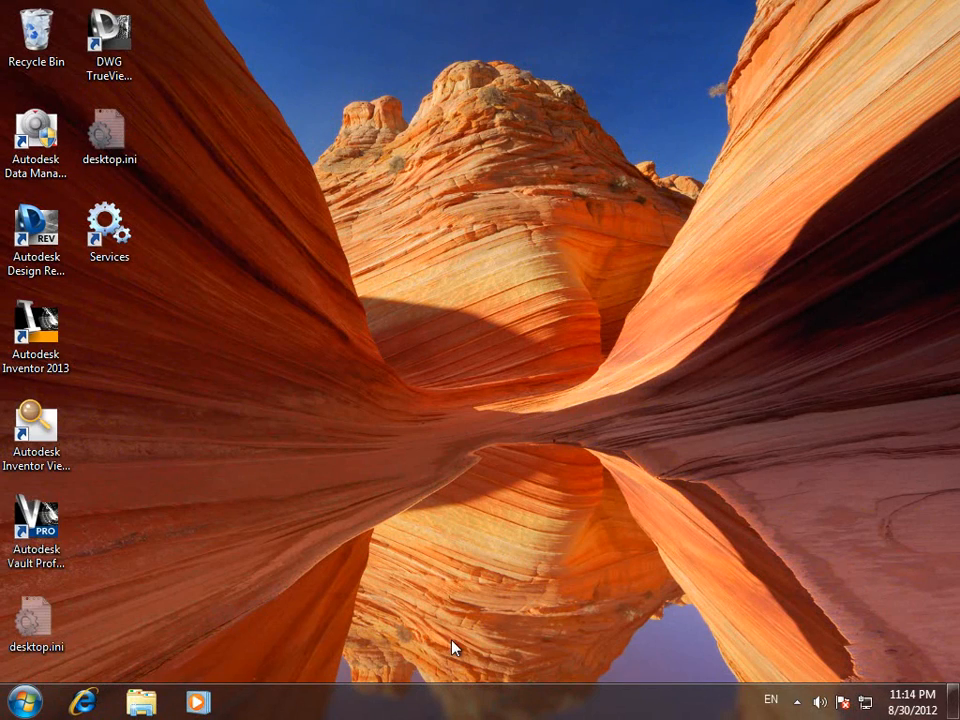
Relaunch Vault and log in as a different user with that user's password
double_click(50, 528)
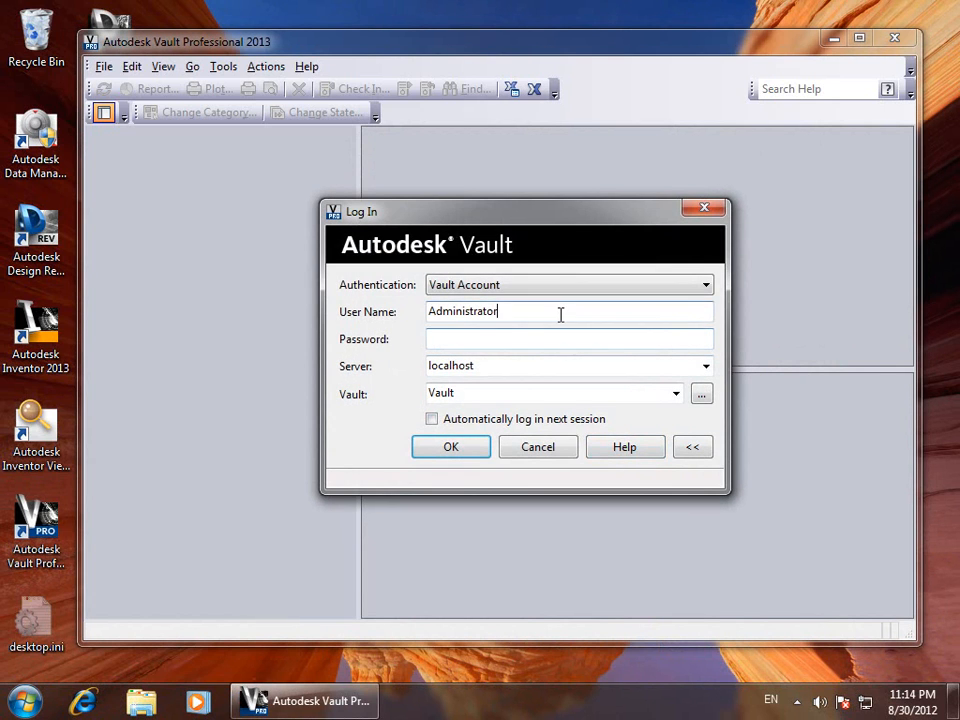
left_click_drag(561, 315, 206, 315)
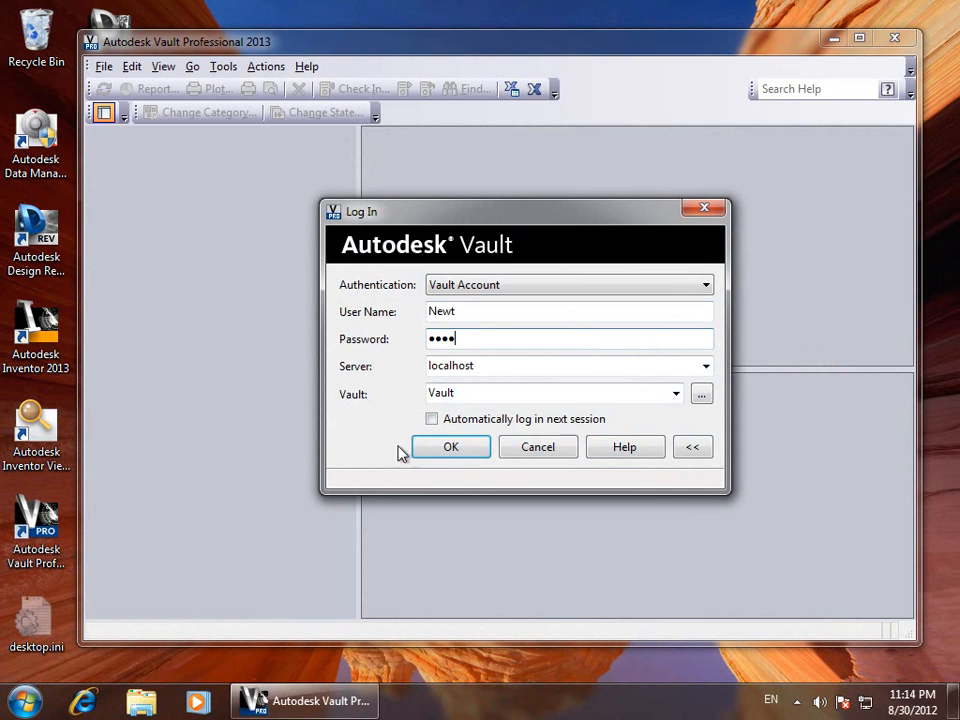
left_click(428, 452)
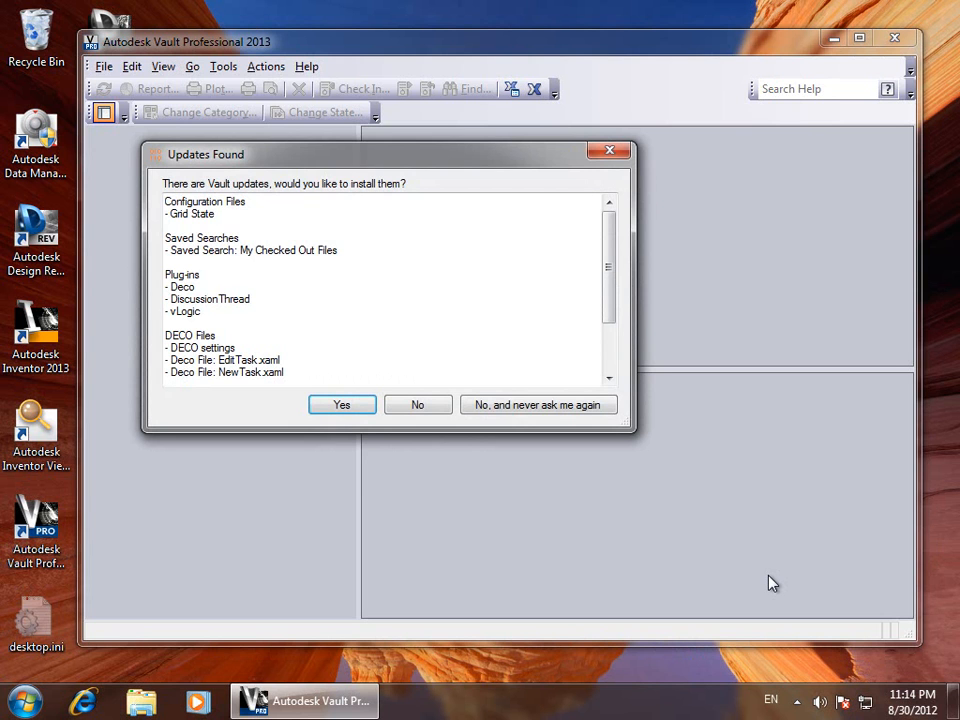
Enlarge the Updates Found list, accept the deployed updates and acknowledge the required exit
mouse_move(611, 260)
left_mouse_down()
mouse_move(611, 341)
mouse_move(622, 249)
left_mouse_up()
left_click_drag(632, 426, 486, 460)
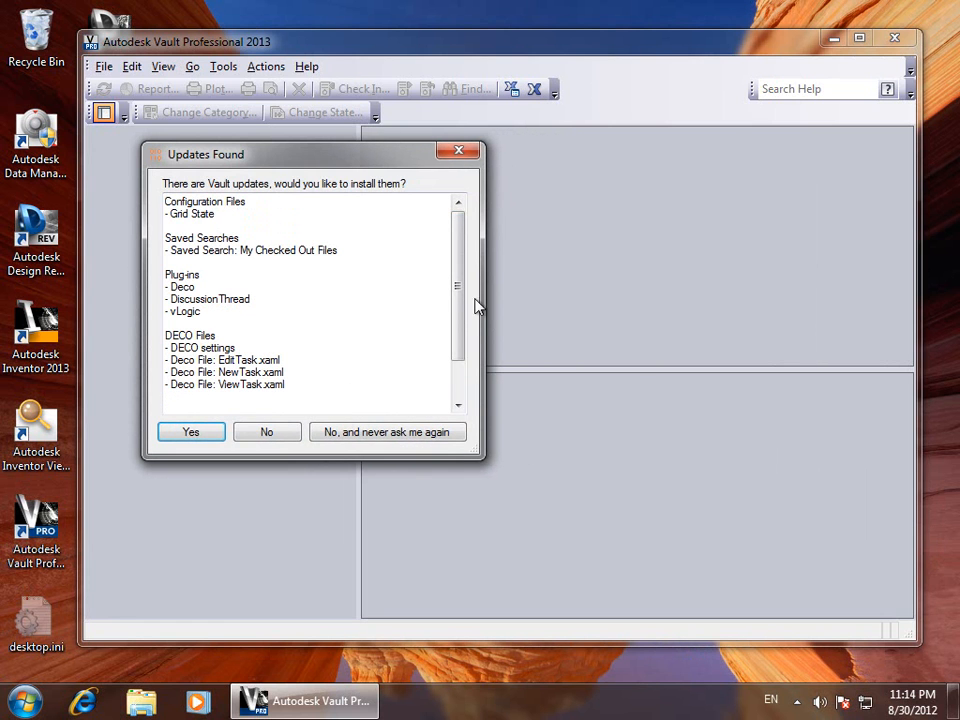
left_click_drag(461, 285, 465, 403)
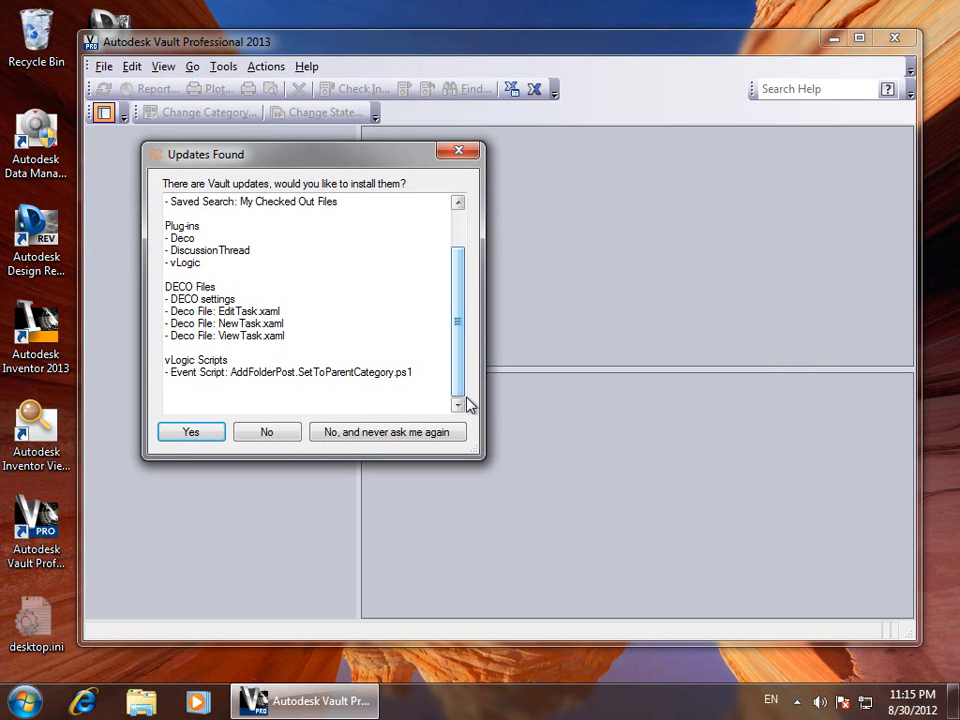
left_click(186, 438)
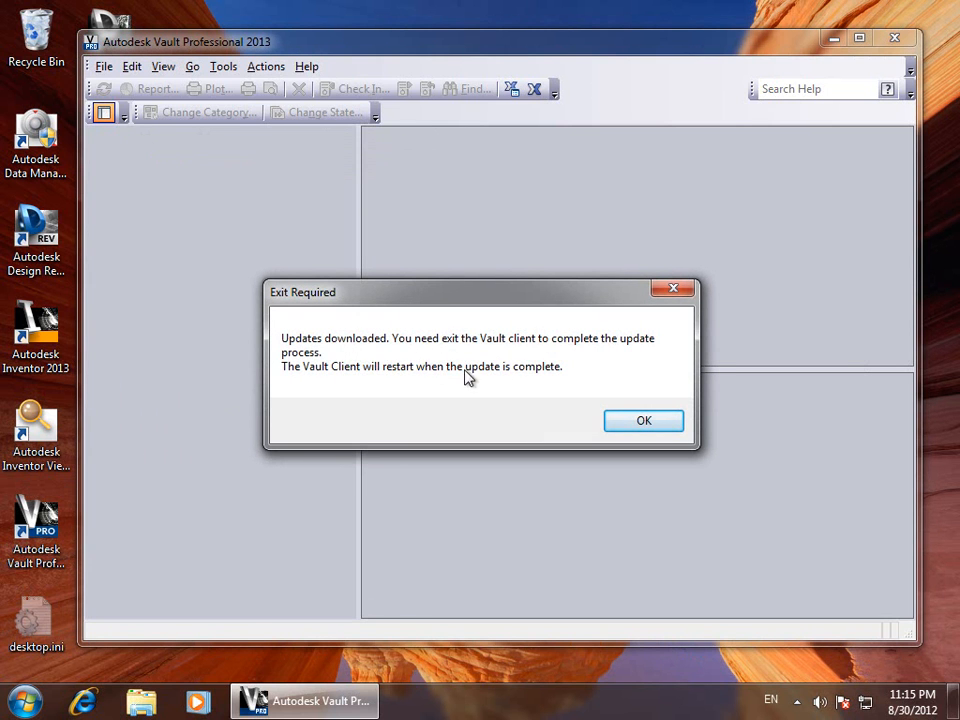
left_click(640, 421)
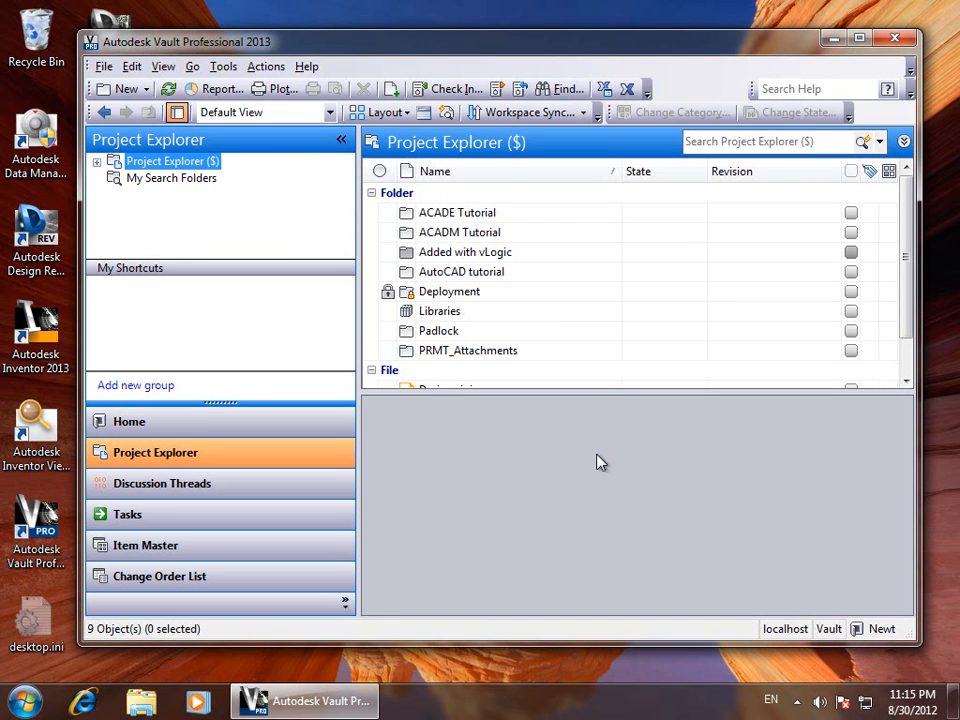
Check My Search Folders for deployed searches, then exit Vault so the updates install
left_click(165, 180)
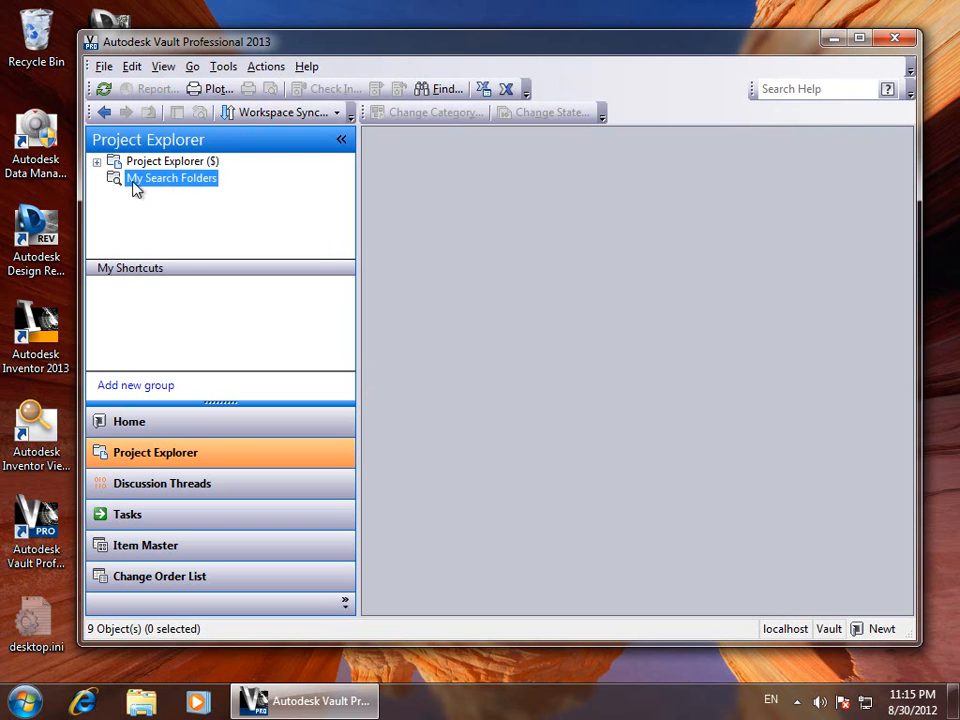
left_click(103, 66)
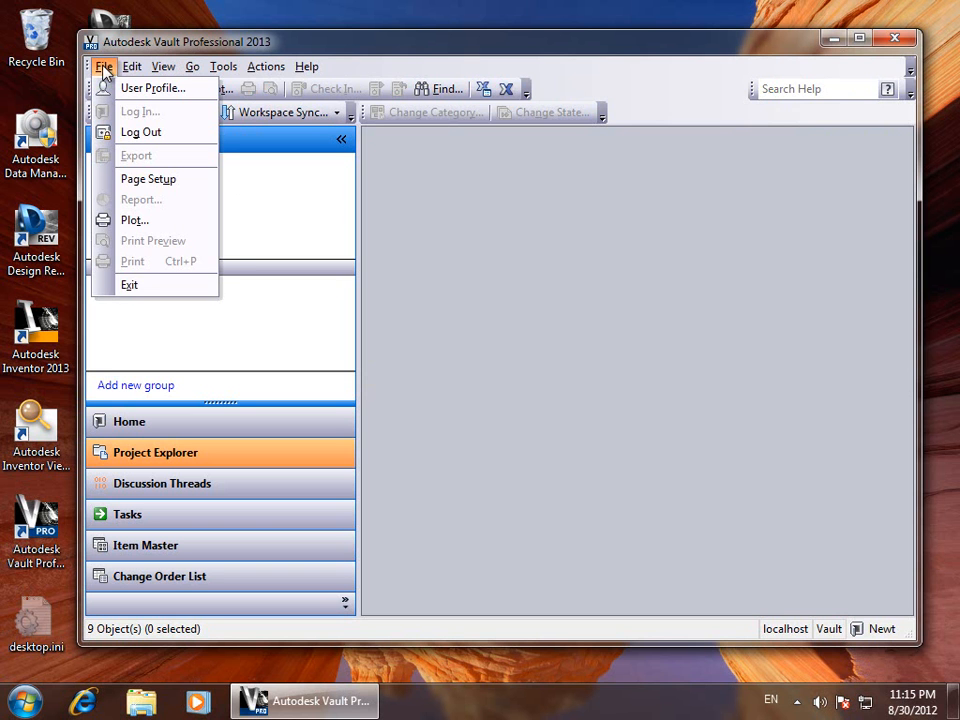
left_click(166, 287)
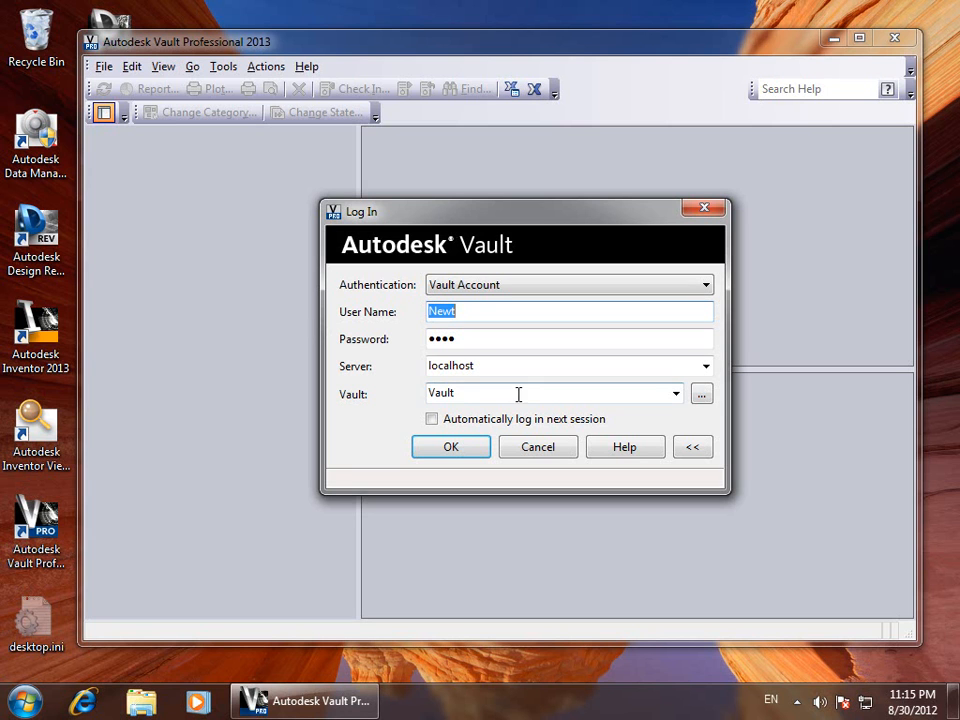
Log back in and view the deployed My Checked Out Files search under My Search Folders
left_click(465, 452)
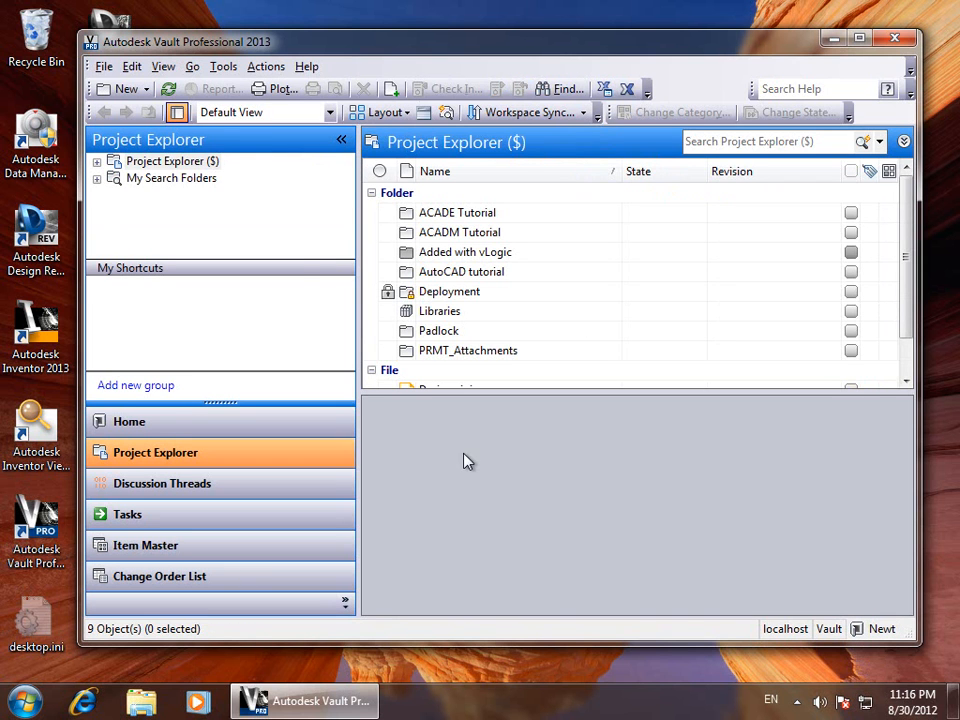
left_click(96, 178)
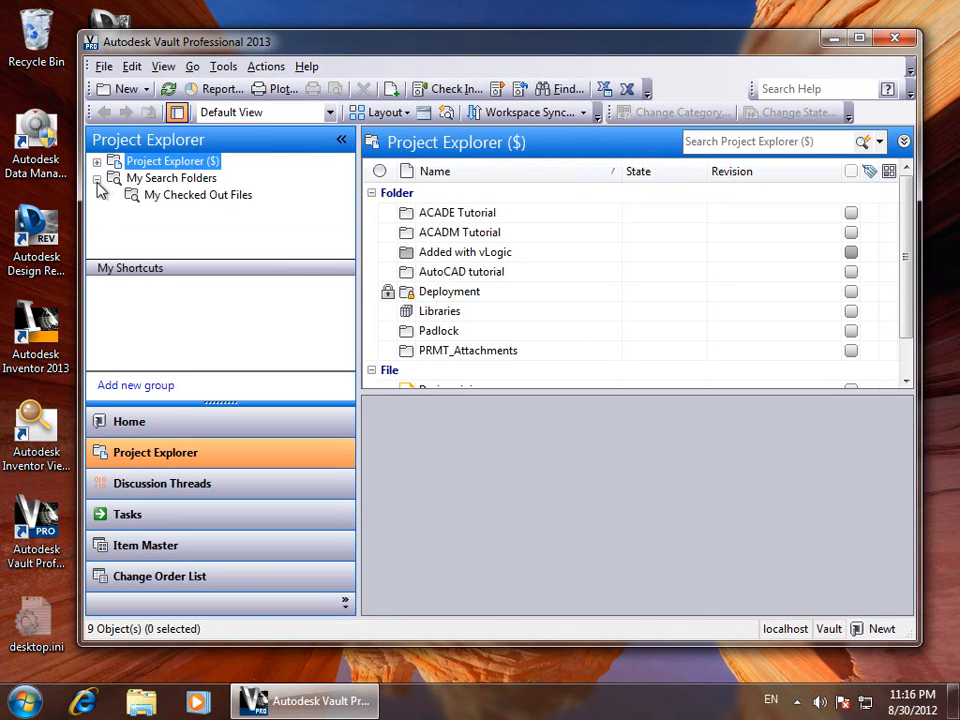
left_click(172, 194)
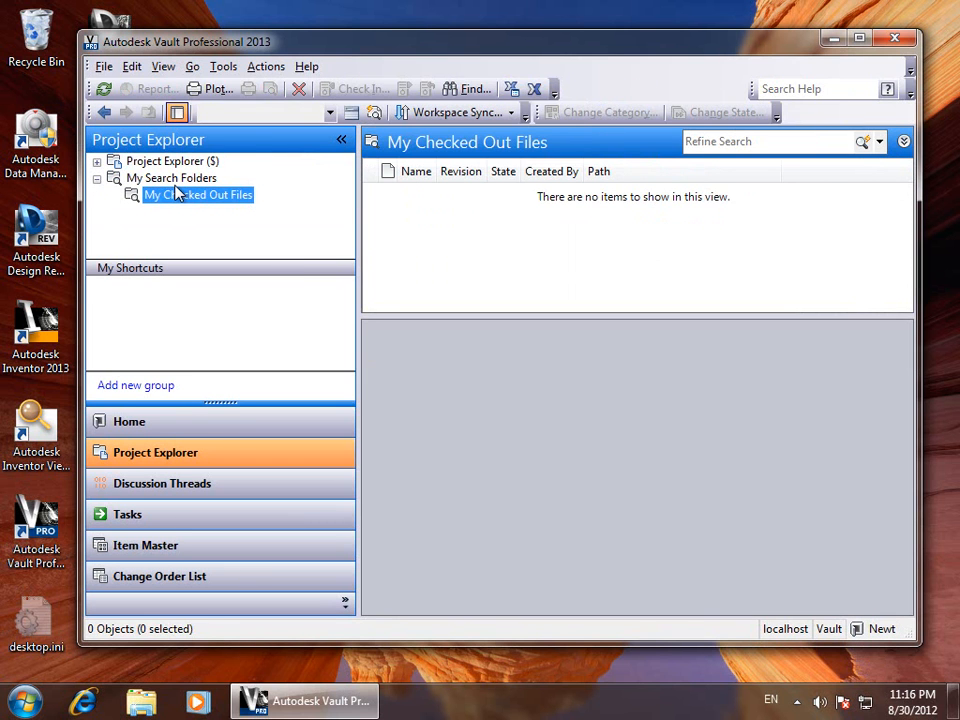